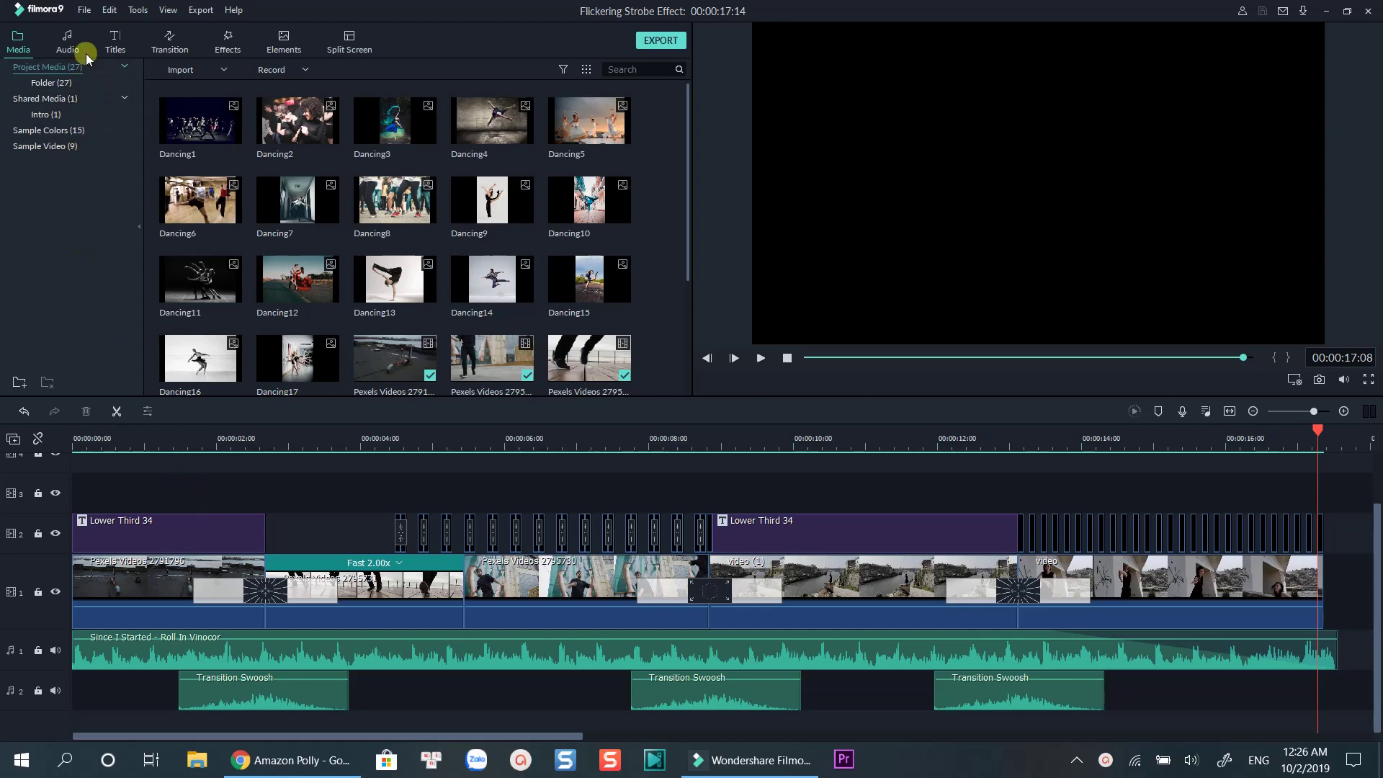
# Set the default photo duration to 00:00:00:02 in the Editing preferences
pyautogui.click(83, 10)
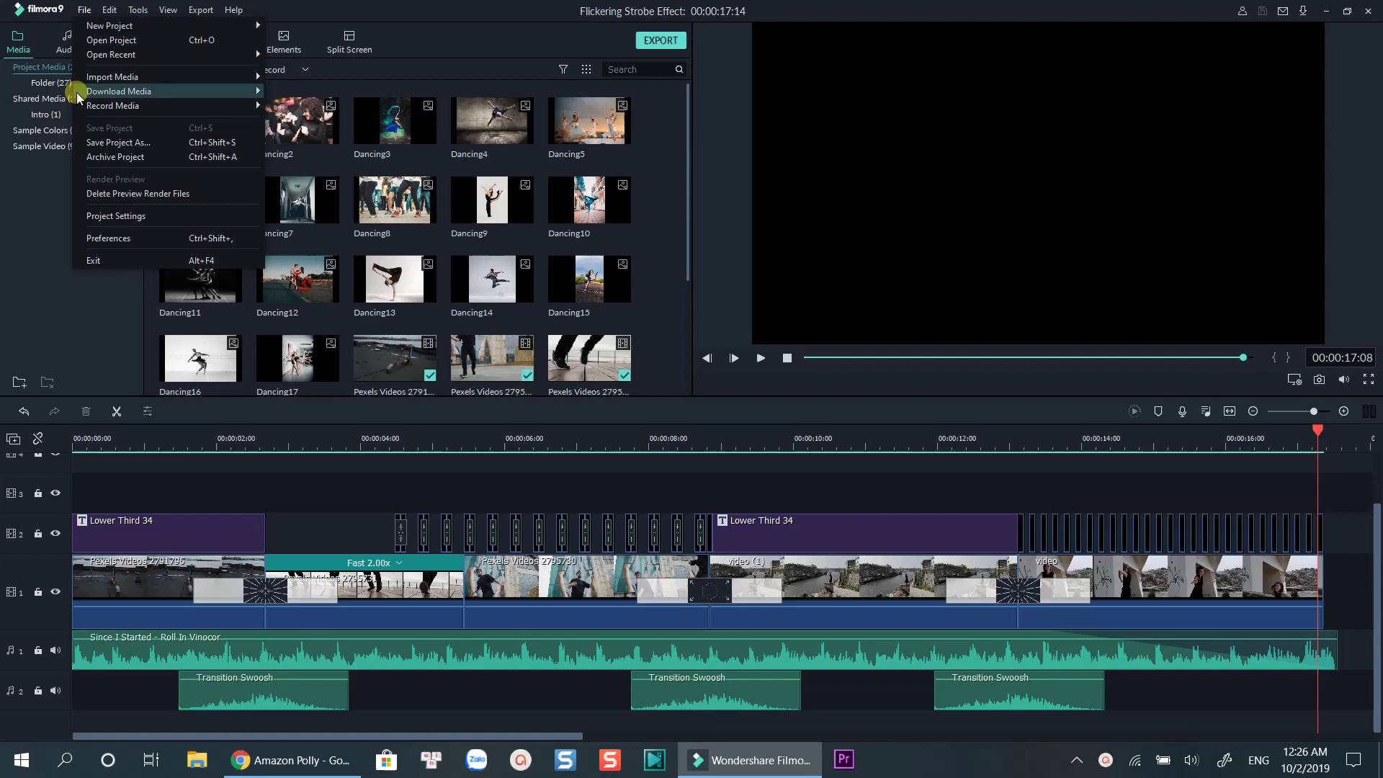
pyautogui.click(104, 240)
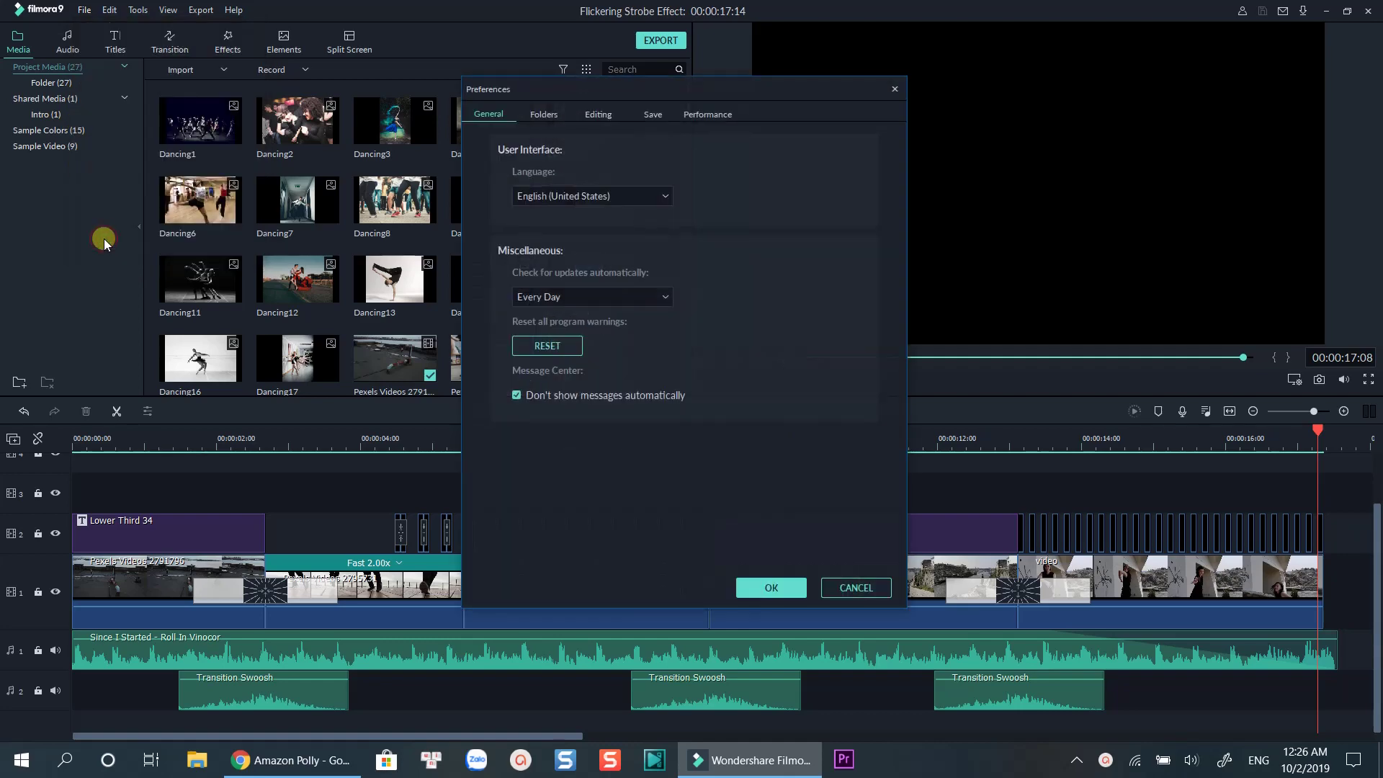
pyautogui.click(596, 115)
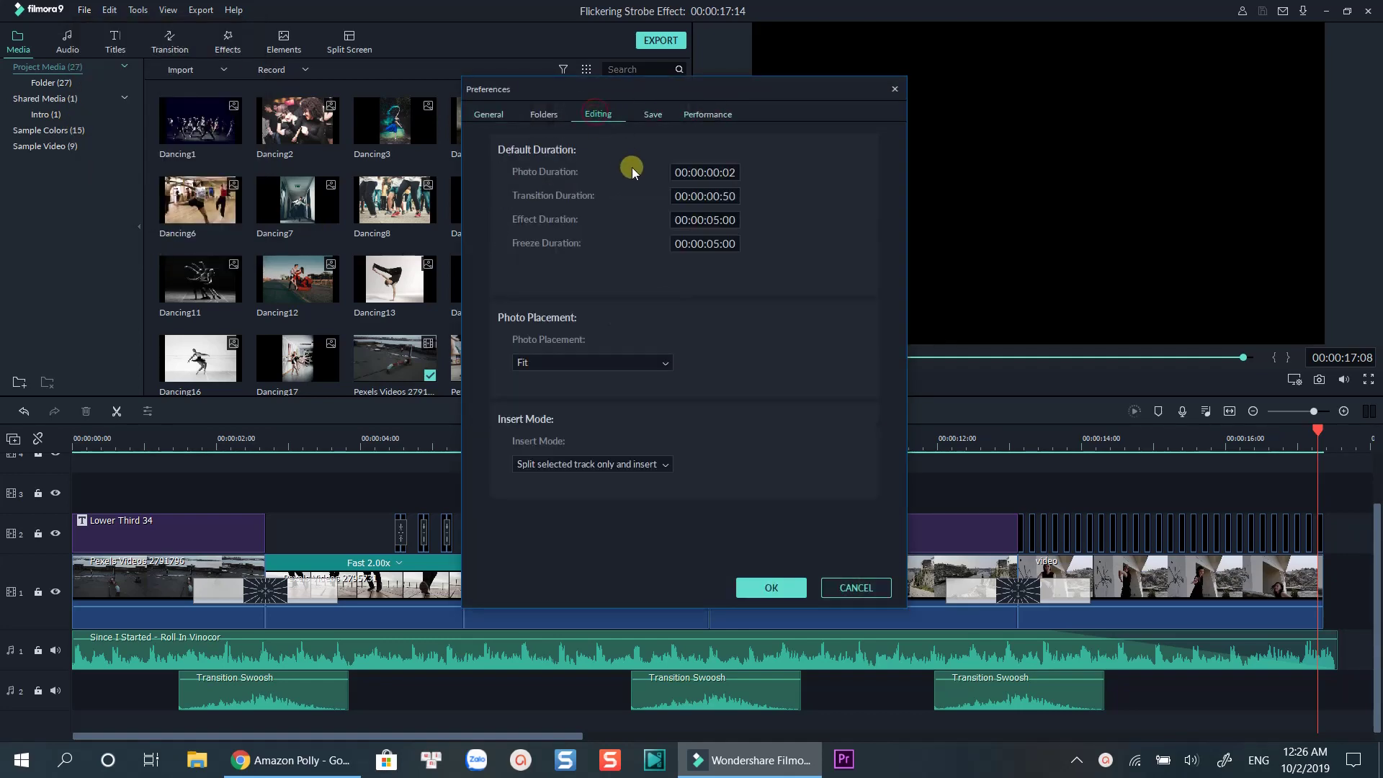
pyautogui.click(731, 173)
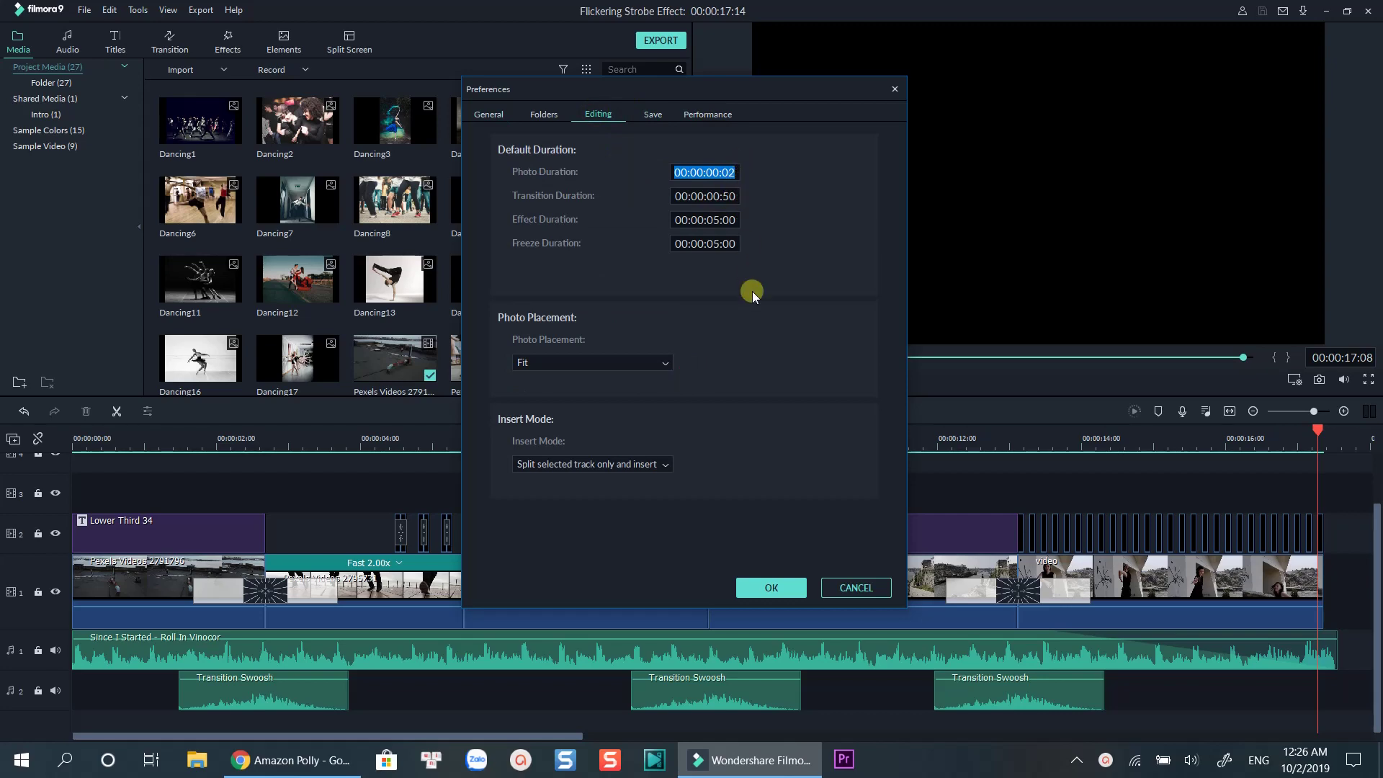
pyautogui.click(760, 590)
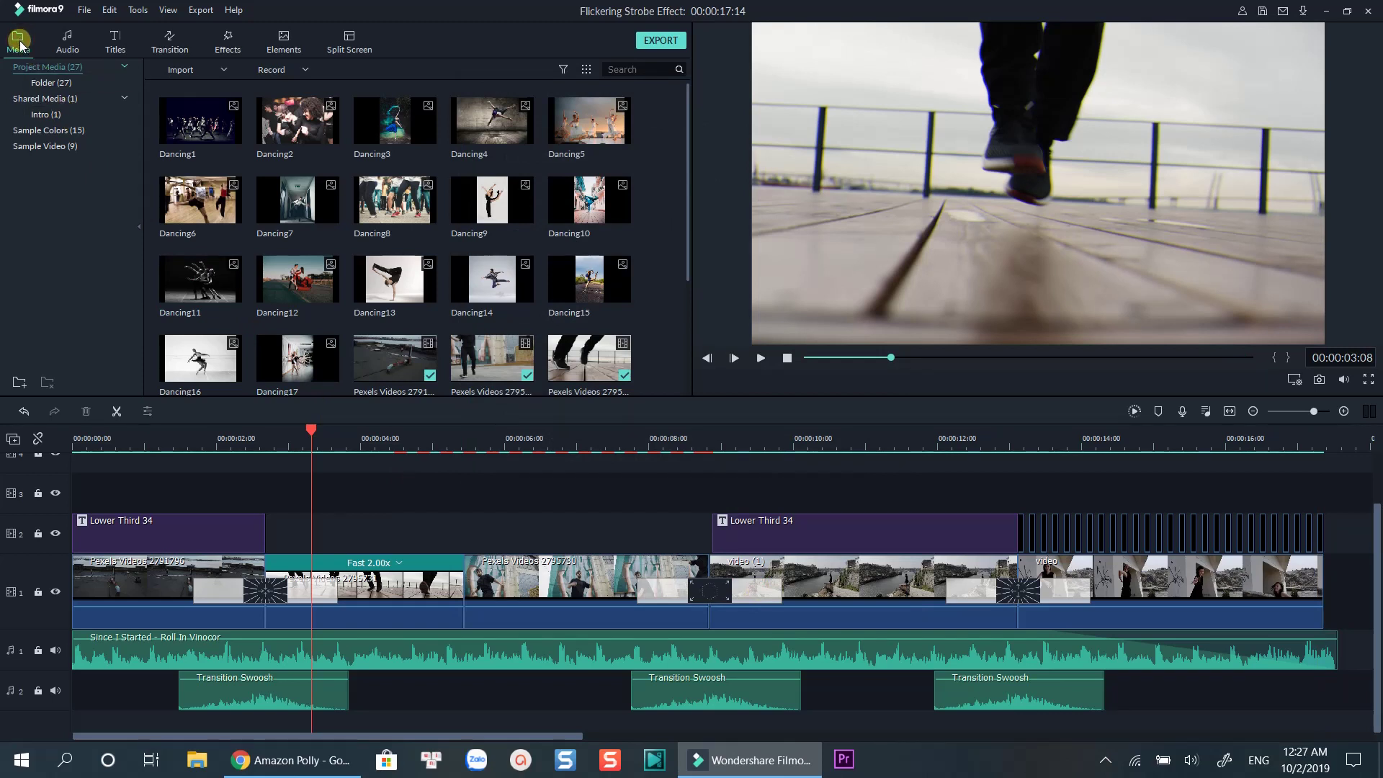
# Drag two Black sample colour clips back to back onto track 2 near 00:00:03:08
pyautogui.click(35, 129)
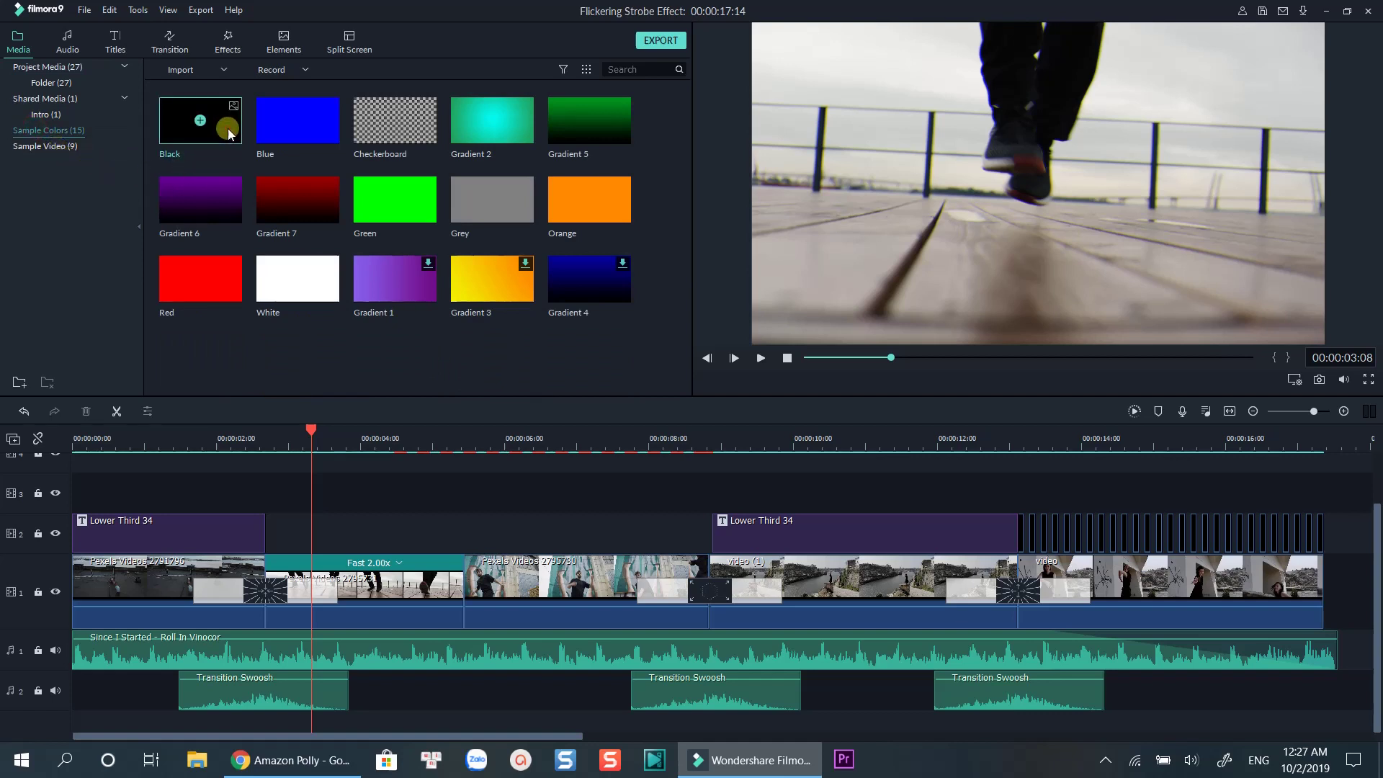
pyautogui.moveTo(226, 135); pyautogui.dragTo(325, 532)
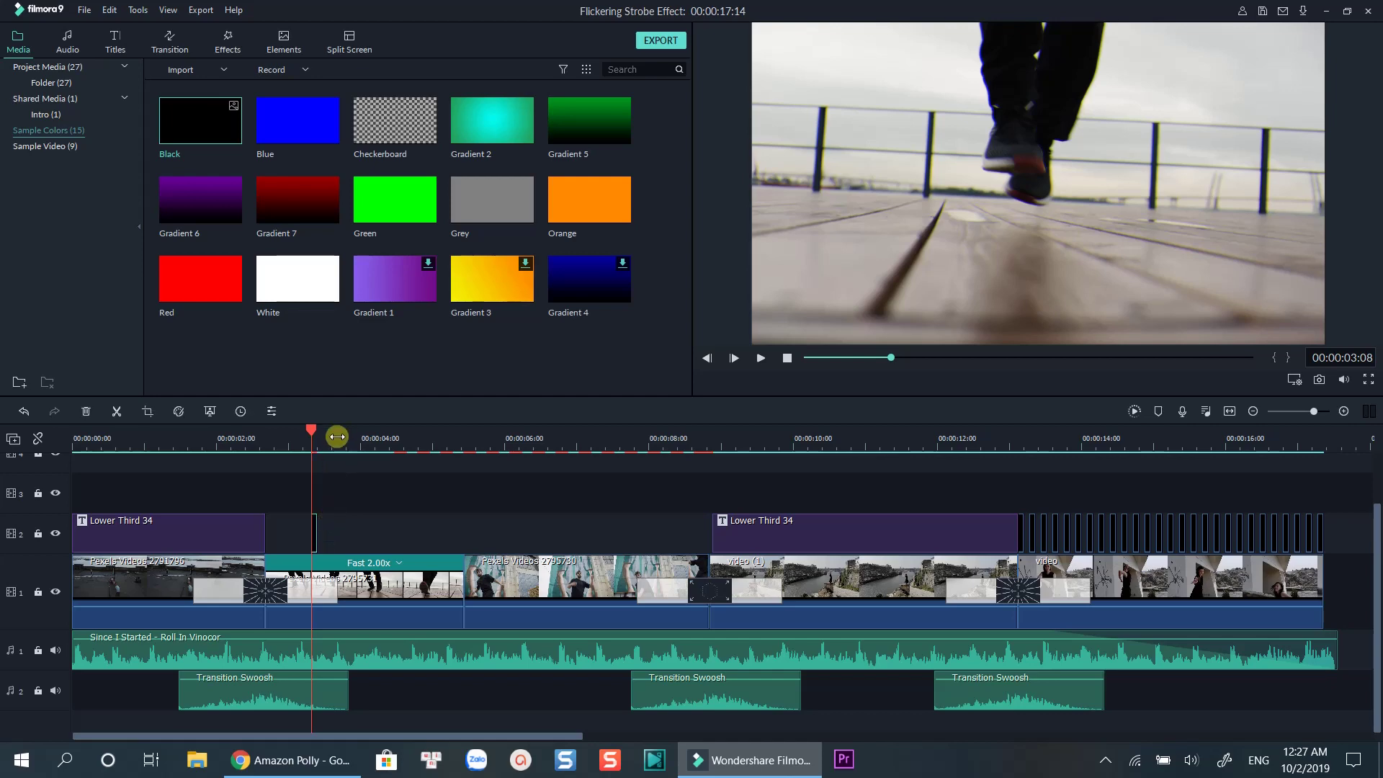
pyautogui.scroll(5, 330, 436)
pyautogui.press('Right')
pyautogui.press('Right')
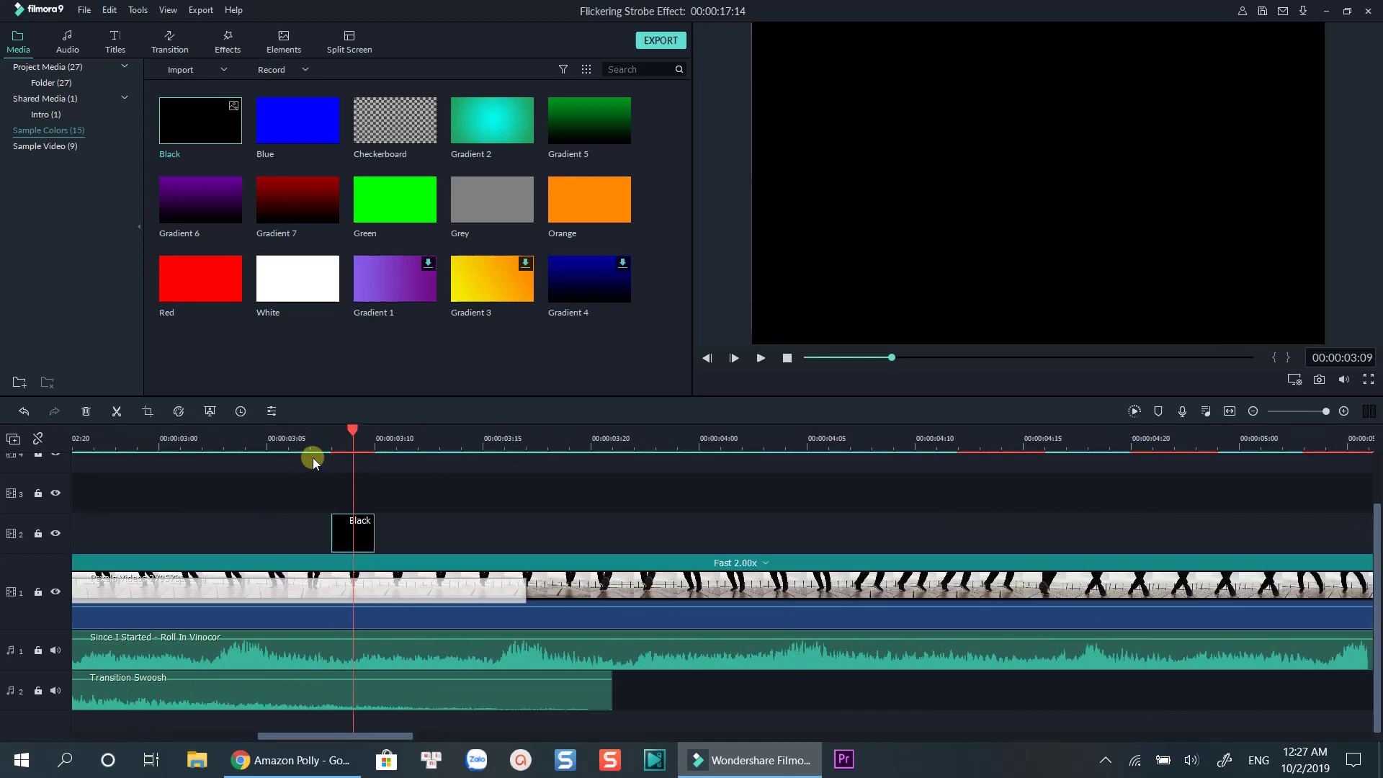
pyautogui.click(353, 533)
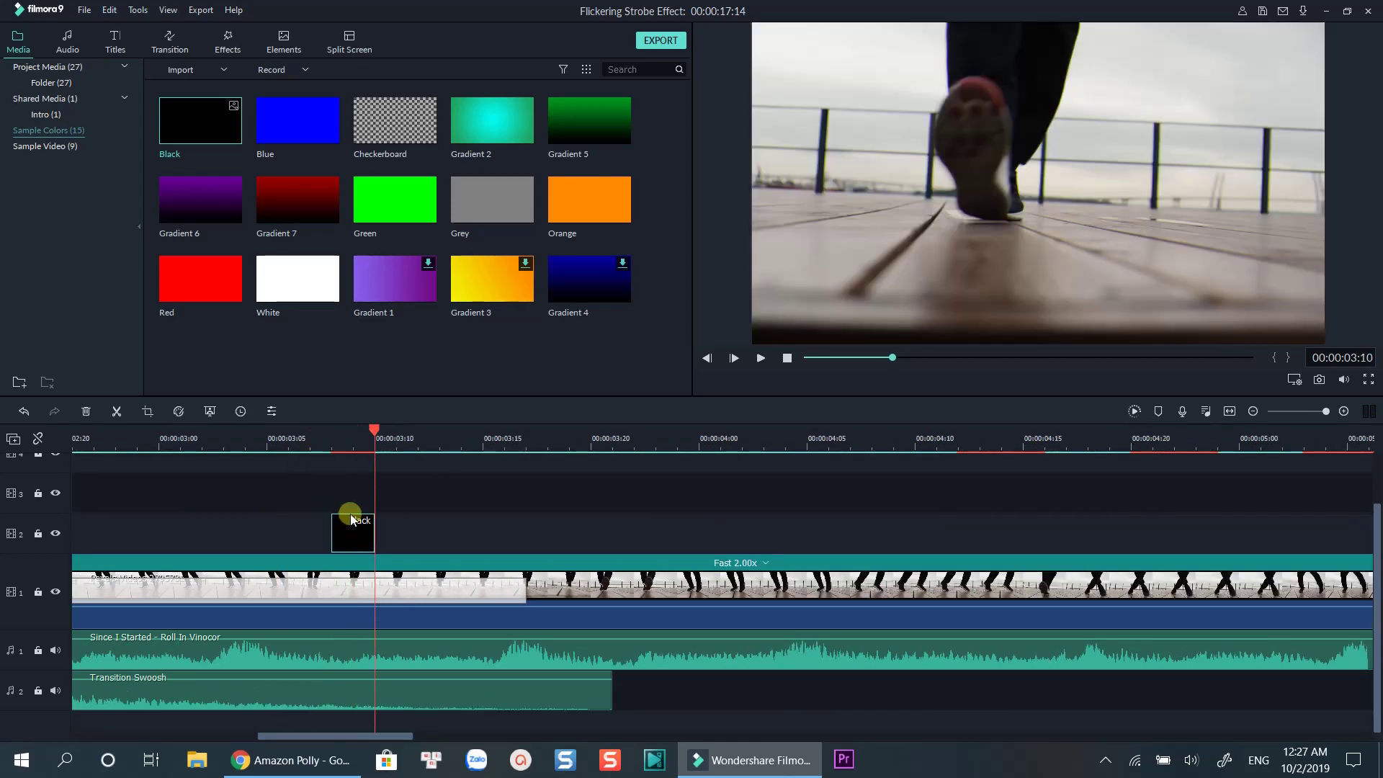
pyautogui.moveTo(205, 153); pyautogui.dragTo(401, 533)
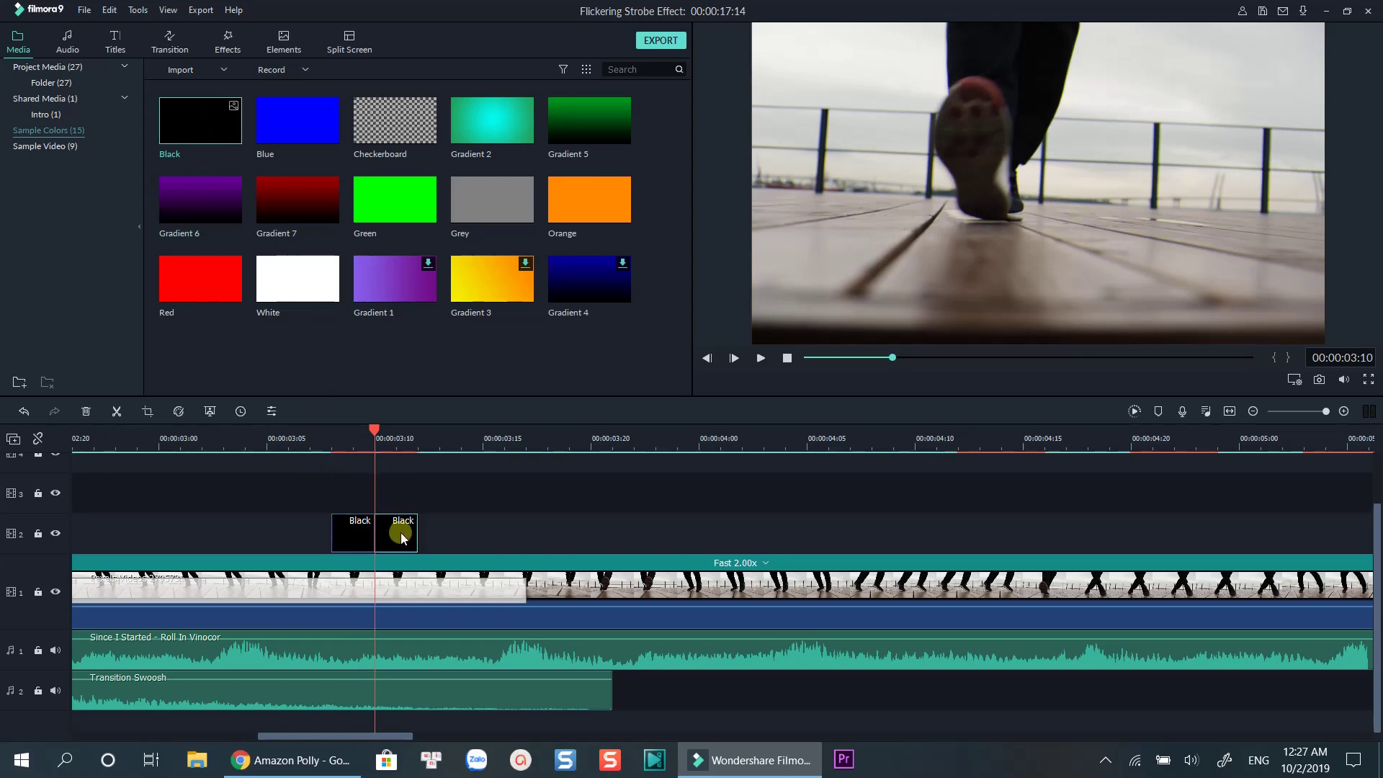
pyautogui.click(360, 532)
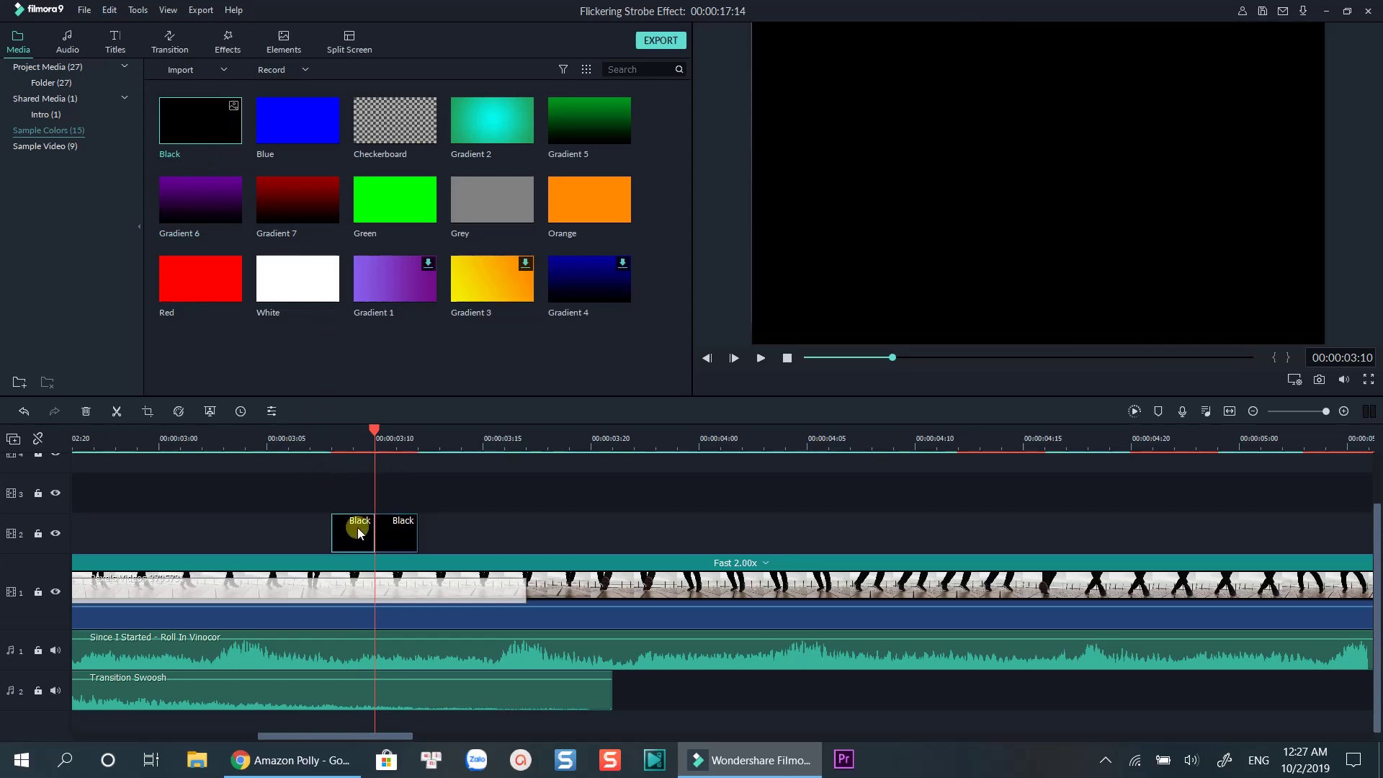
# Lower the first Black clip's compositing opacity to about 40.69%
pyautogui.doubleClick(358, 531)
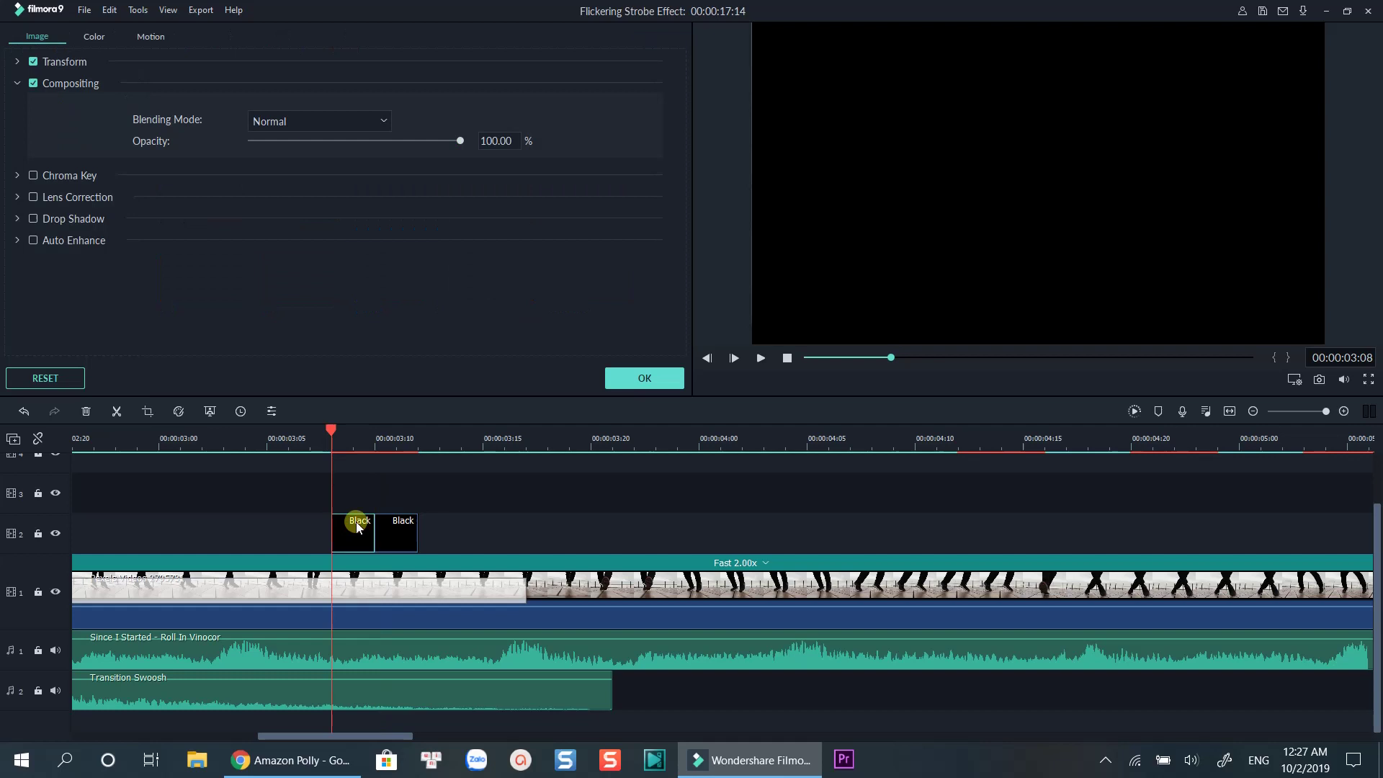
pyautogui.click(18, 83)
pyautogui.click(18, 84)
pyautogui.moveTo(458, 141); pyautogui.dragTo(335, 147)
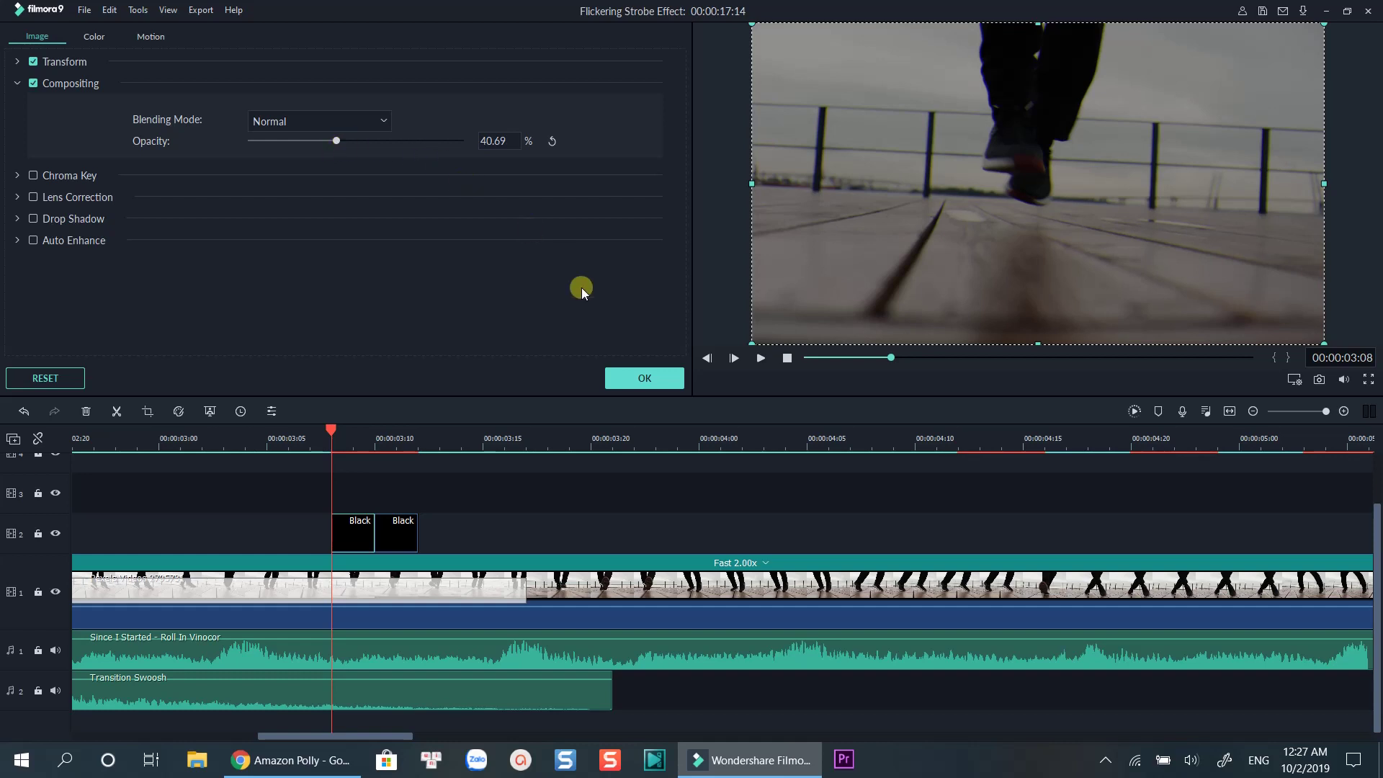
pyautogui.click(641, 379)
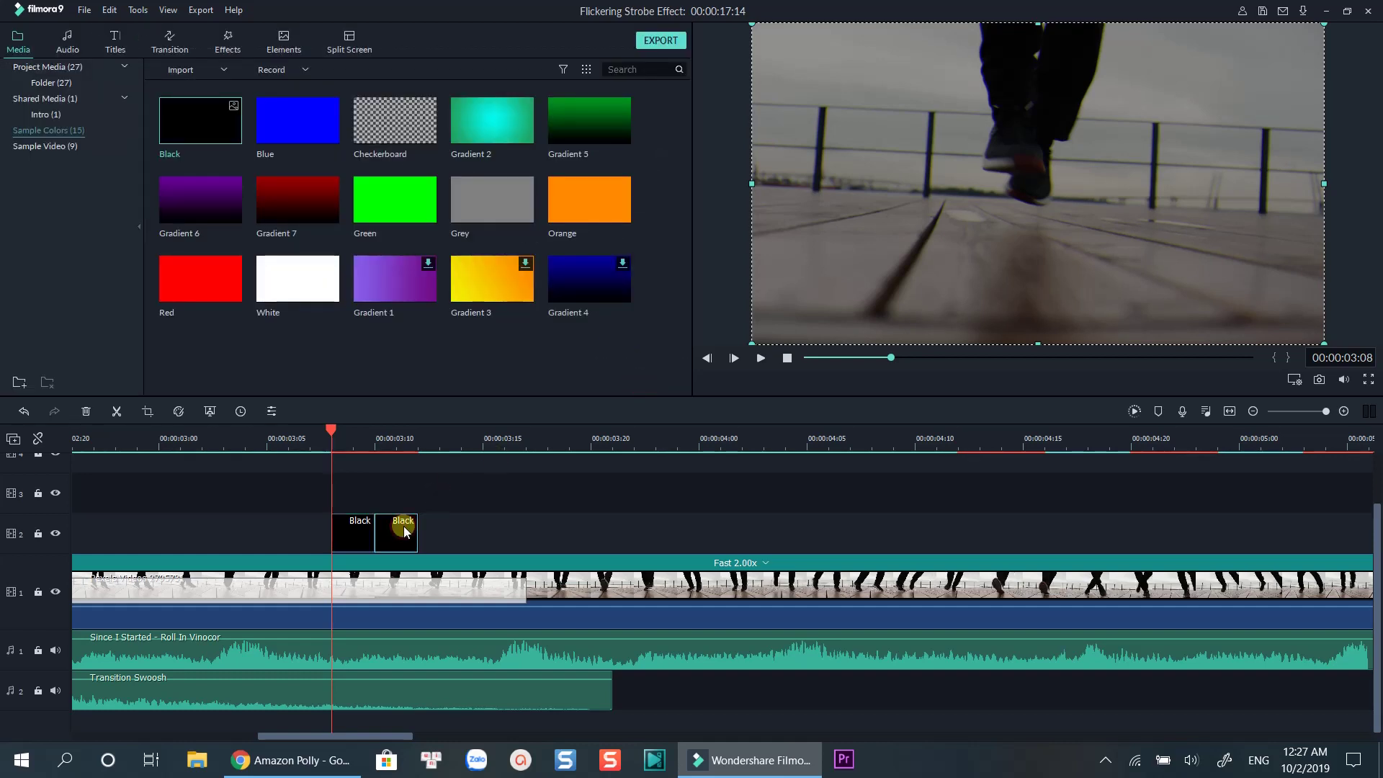
# Lower the second Black clip's opacity to about 40.69% as well
pyautogui.doubleClick(404, 525)
pyautogui.moveTo(415, 145); pyautogui.dragTo(335, 149)
pyautogui.click(640, 379)
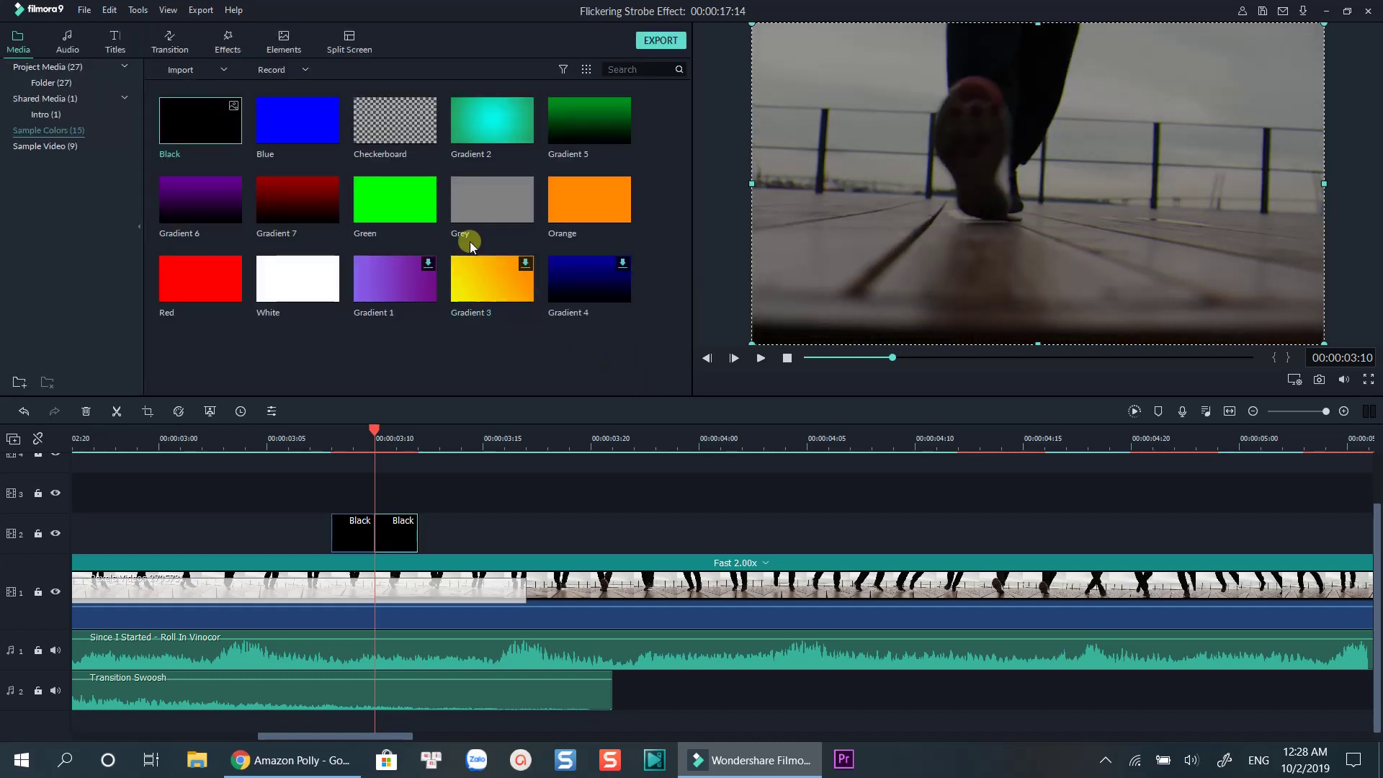
# Search transitions for 'fla' and drop Flash between the two Black clips on track 2
pyautogui.click(181, 45)
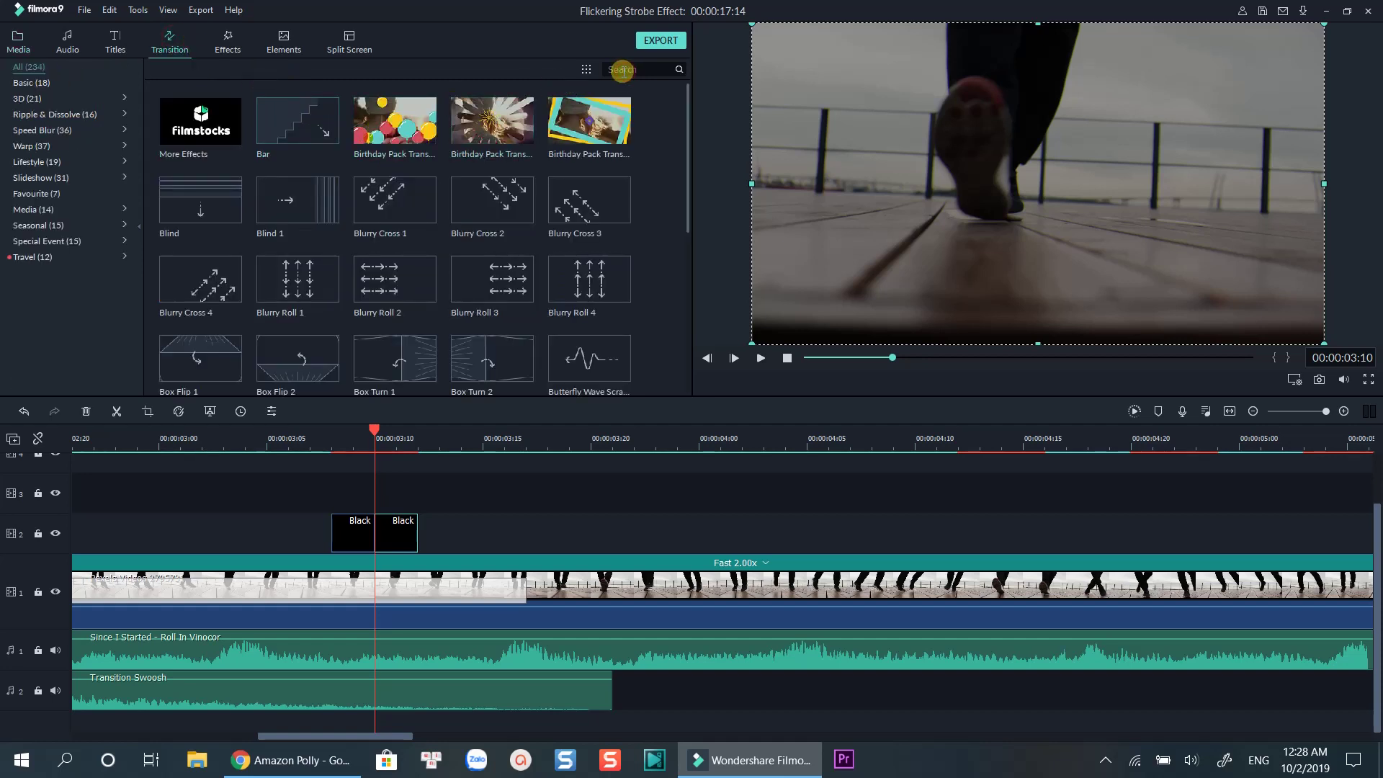
pyautogui.write('fl')
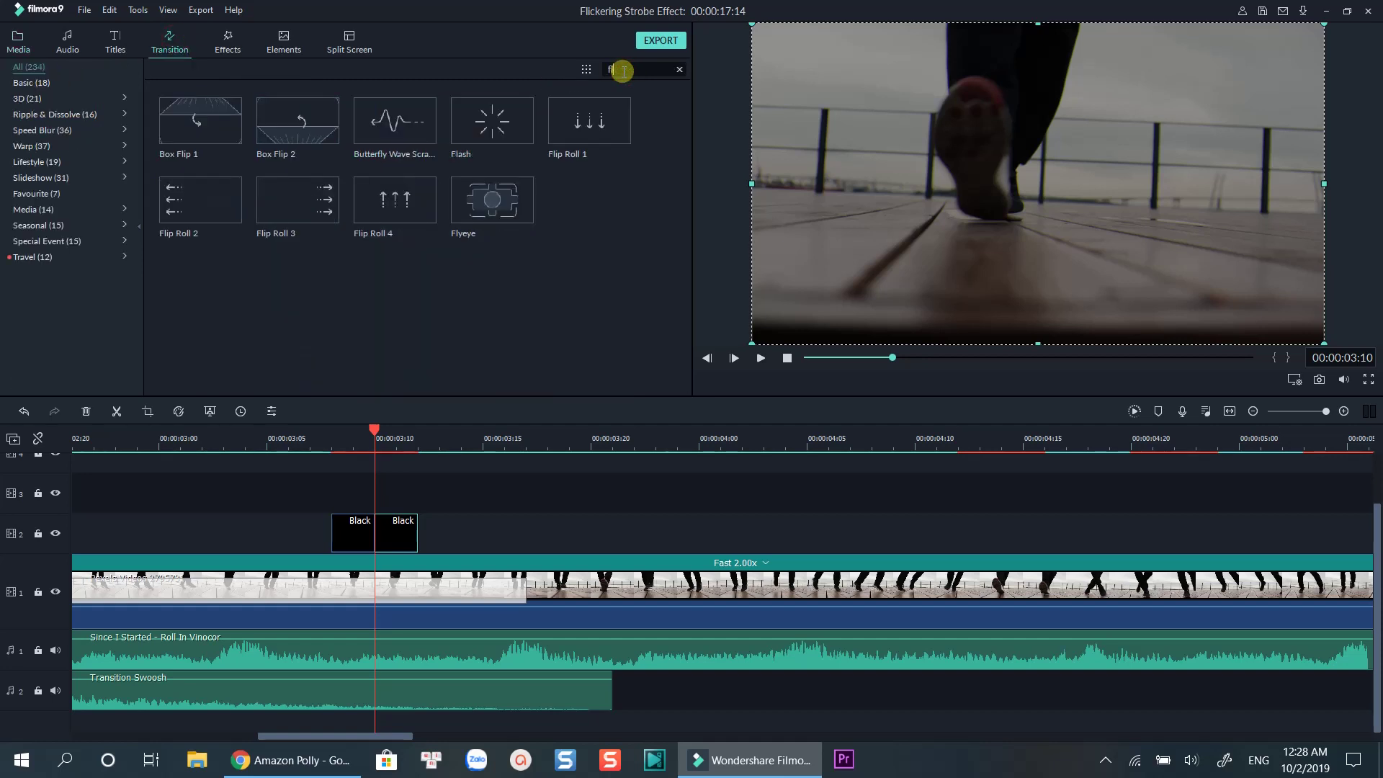
pyautogui.write('a')
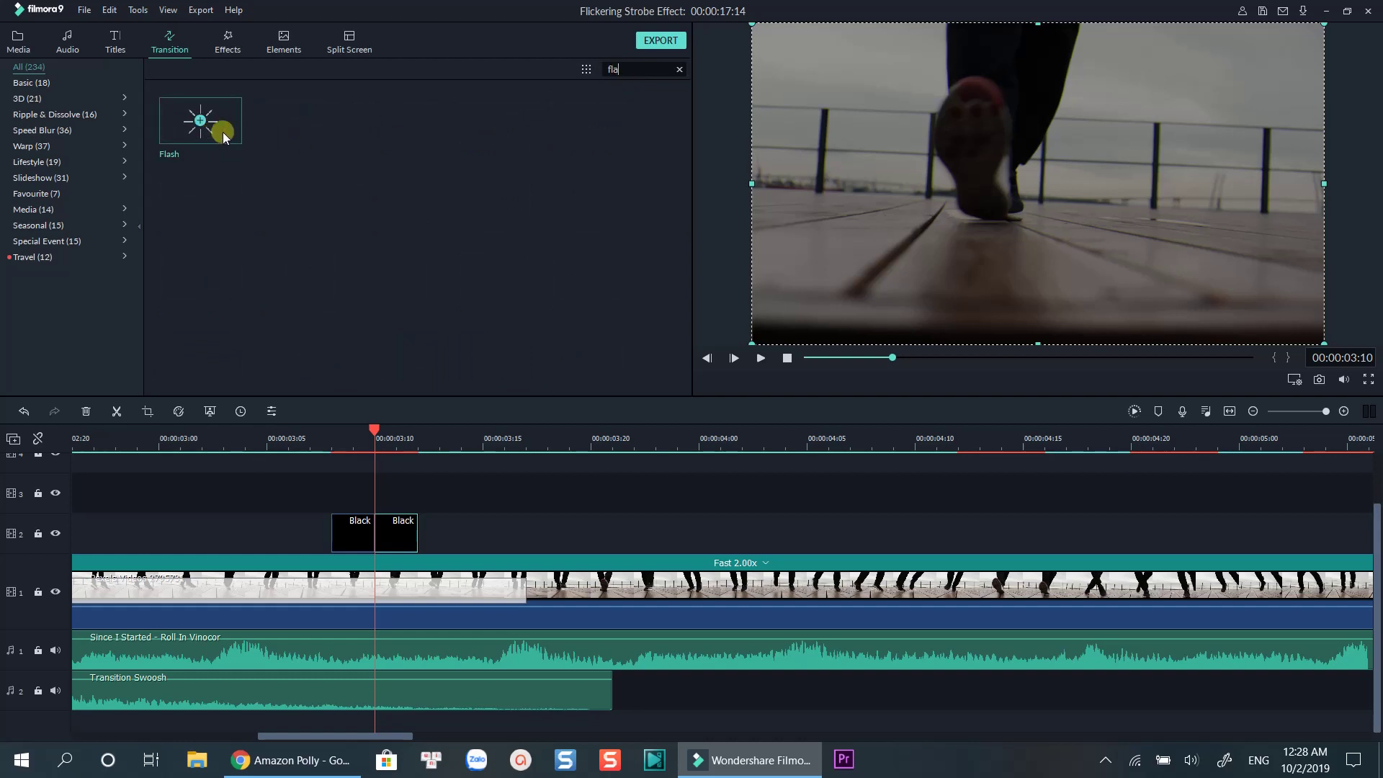
pyautogui.moveTo(225, 135); pyautogui.dragTo(370, 520)
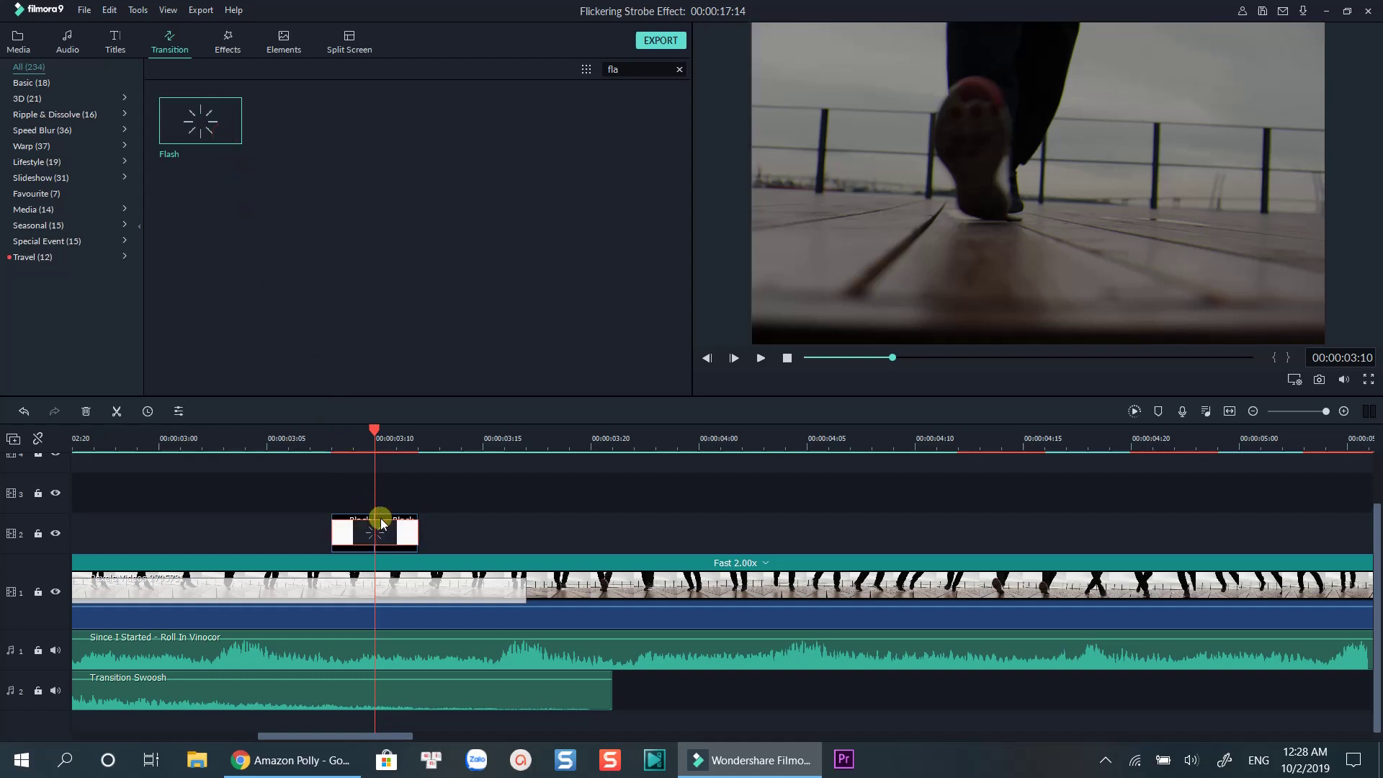
# Set the Flash transition to 00:00:00:02 and apply that duration to all transitions
pyautogui.doubleClick(401, 537)
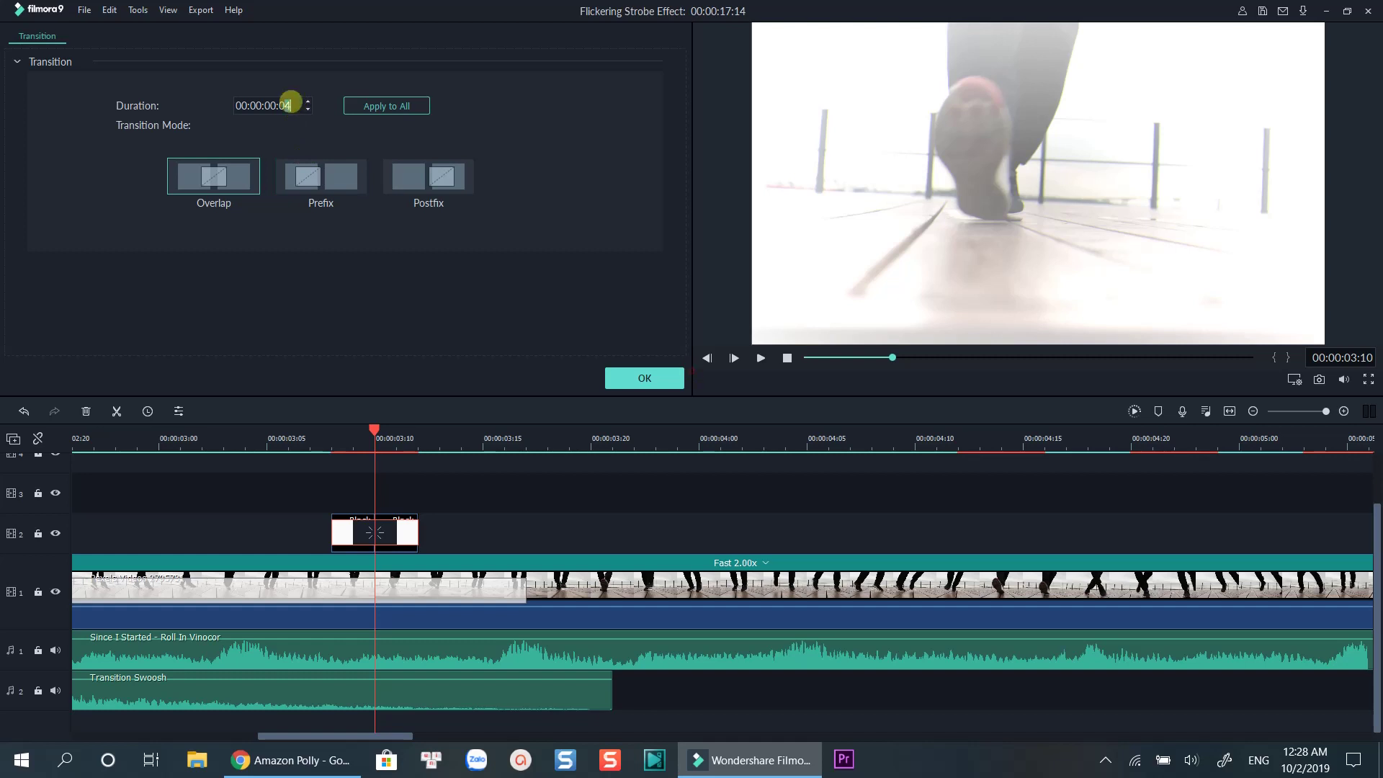
pyautogui.press('Down')
pyautogui.press('Down')
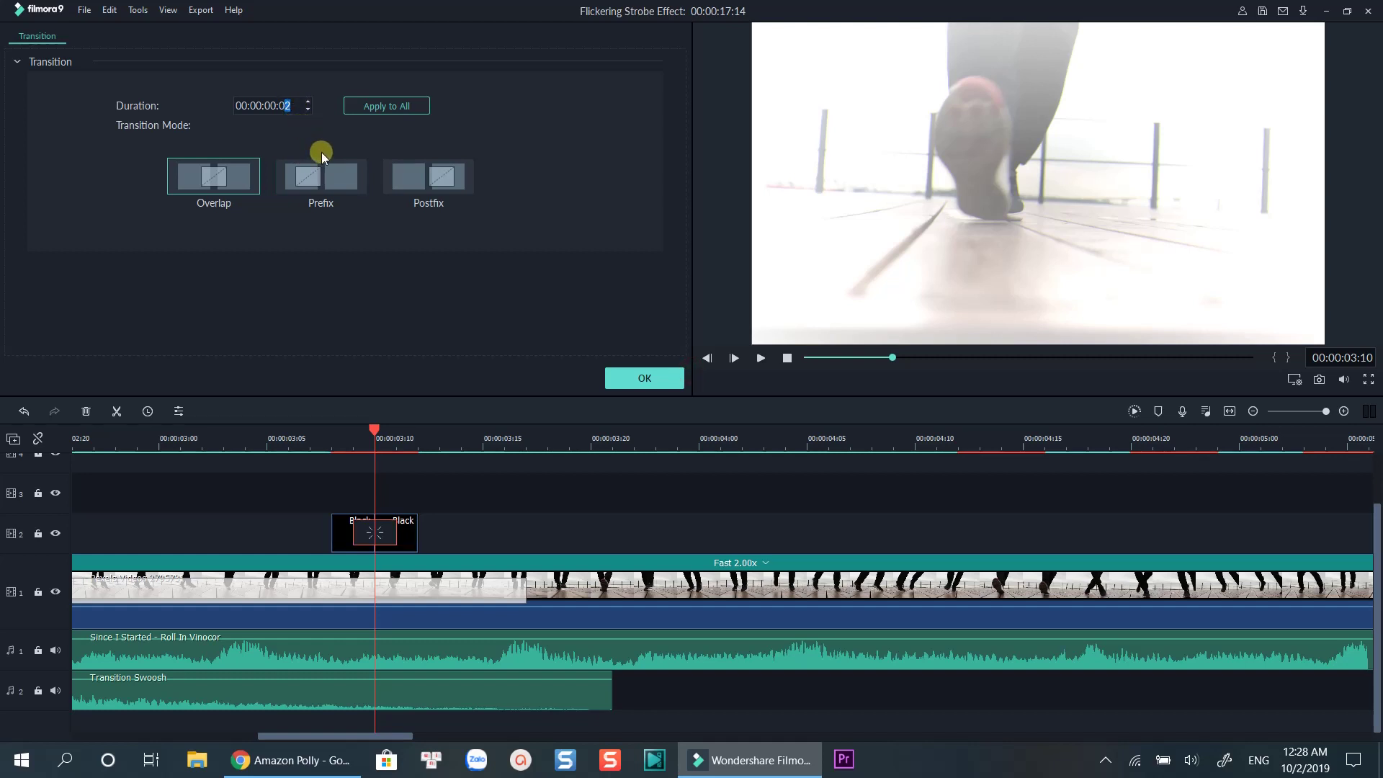
pyautogui.click(384, 106)
pyautogui.click(644, 382)
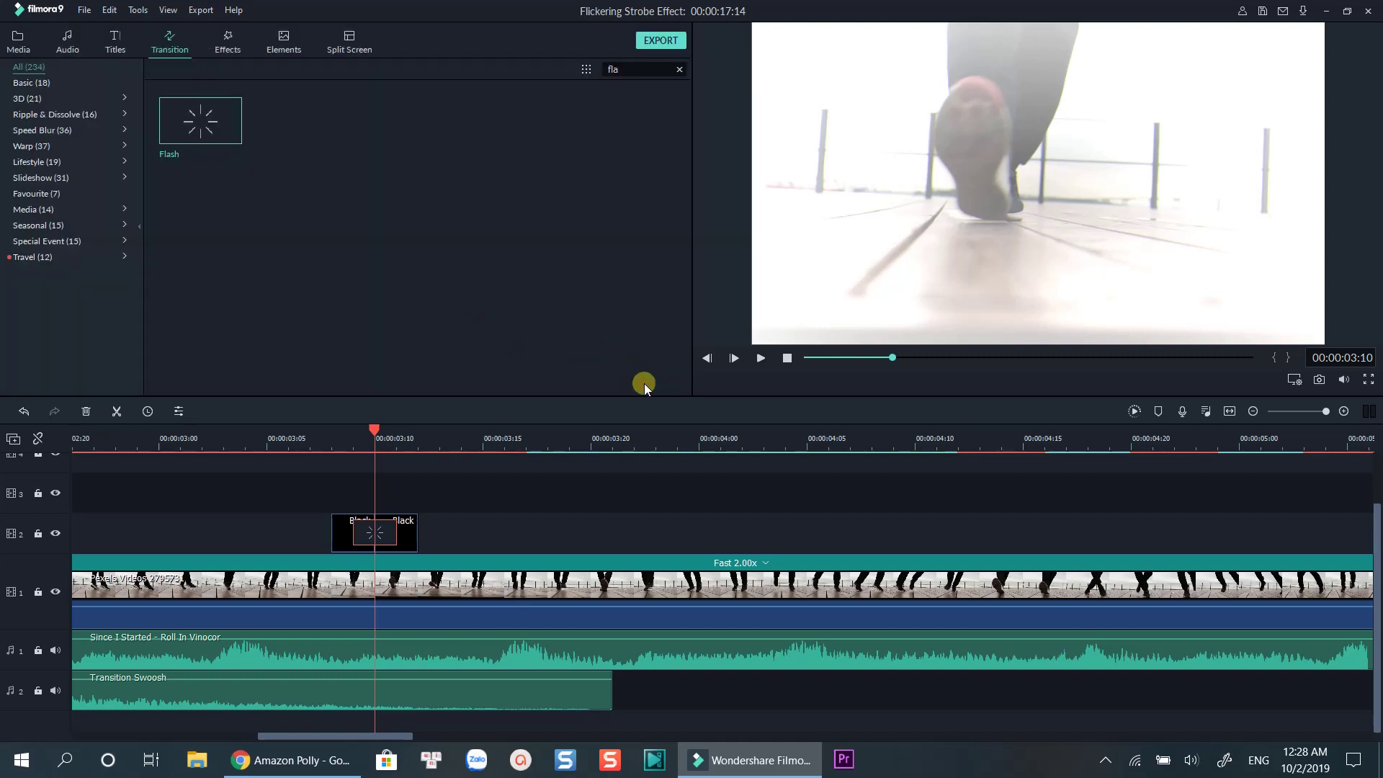
pyautogui.click(343, 526)
# Copy the Black/Flash clip group and paste it just after 00:00:03:12
pyautogui.click(386, 526)
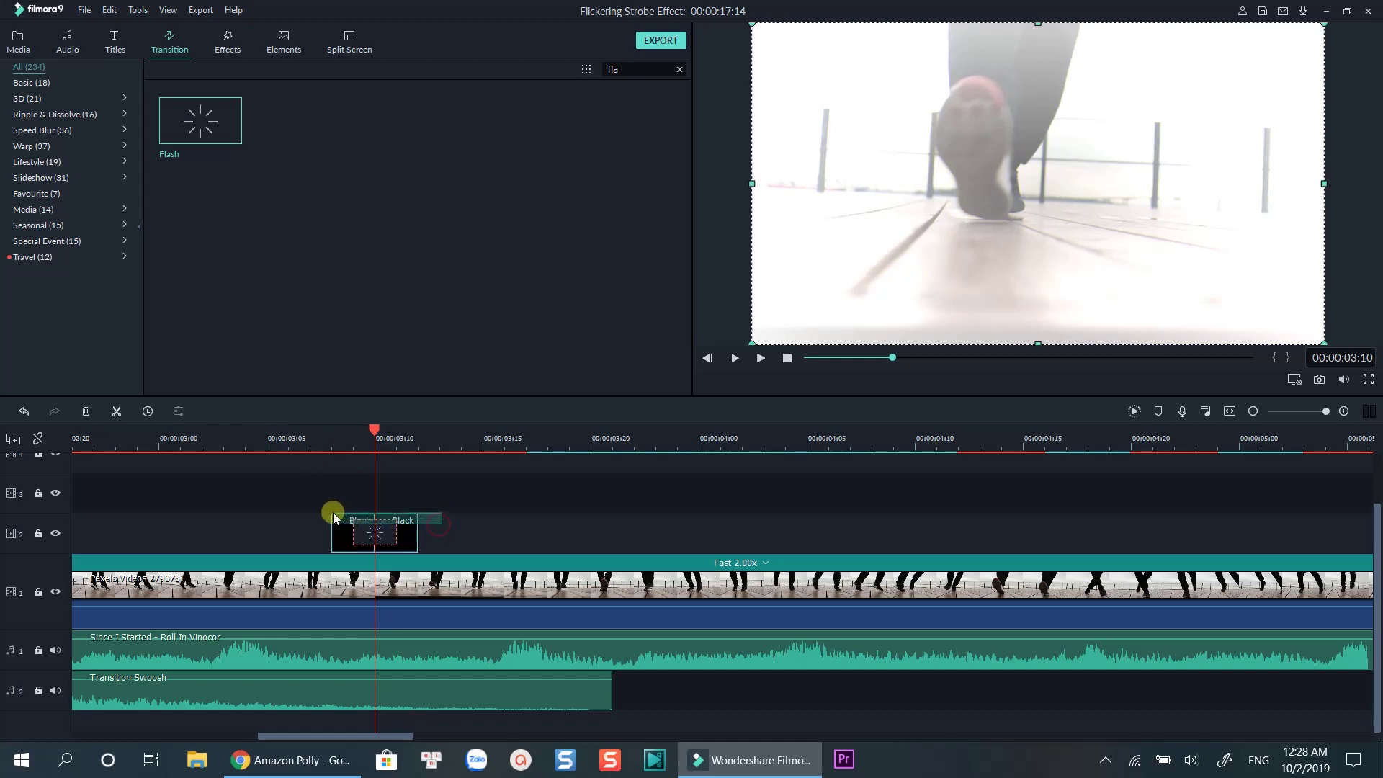
pyautogui.rightClick(343, 518)
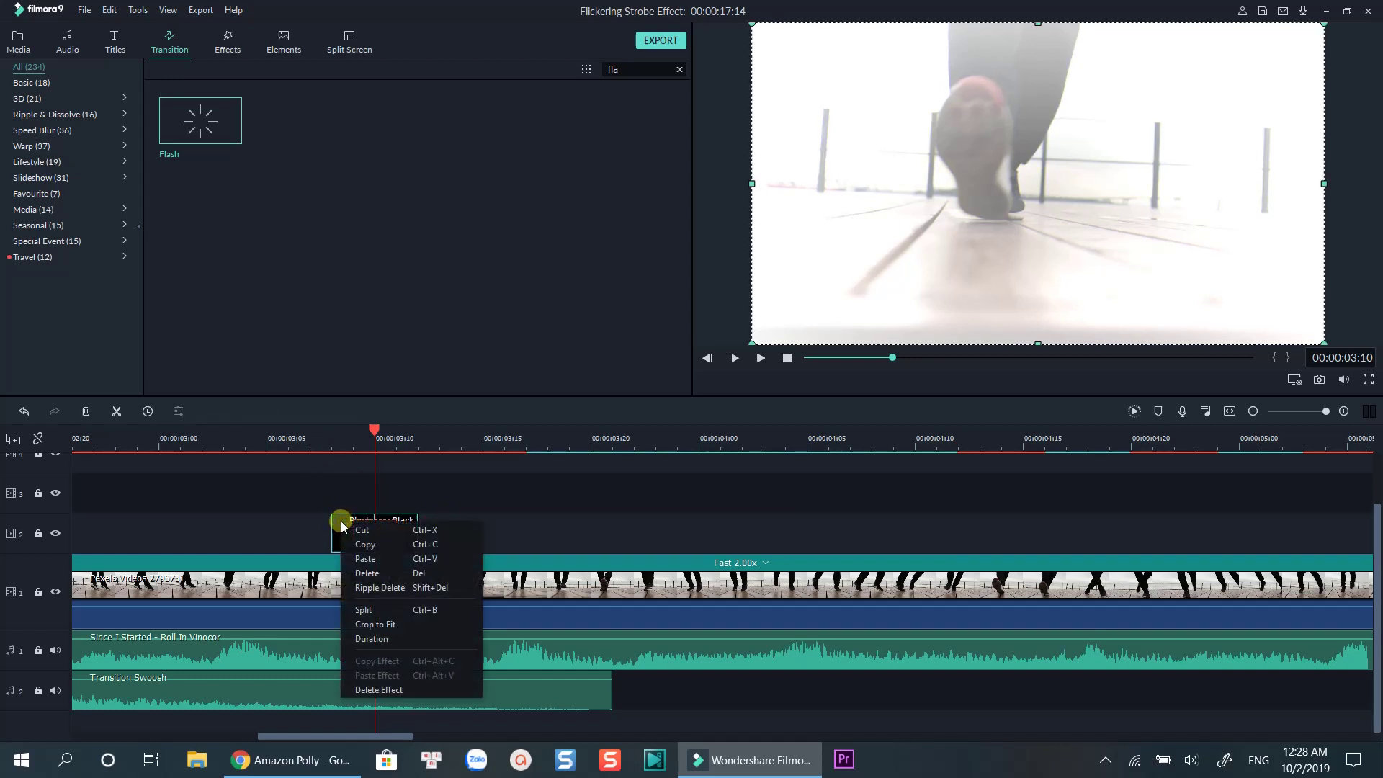
pyautogui.click(364, 546)
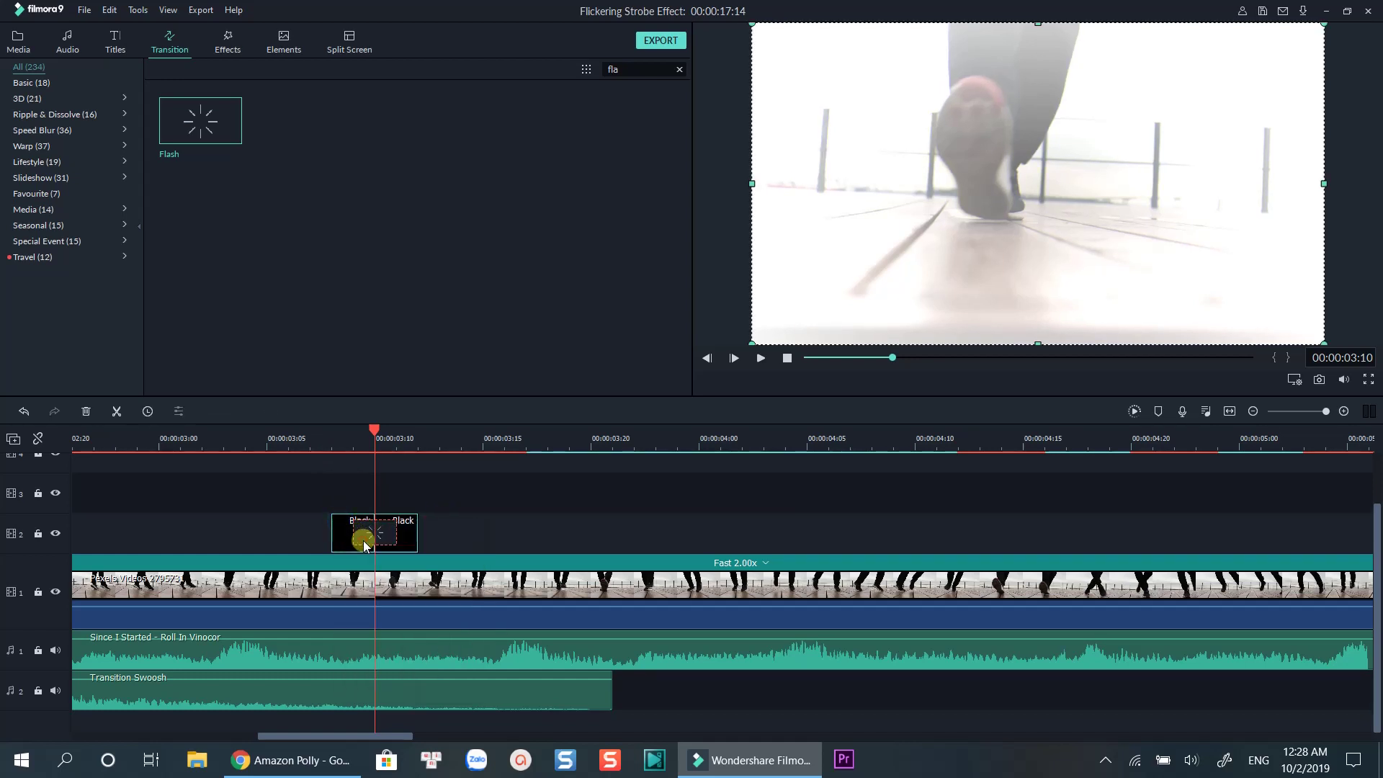
pyautogui.click(418, 441)
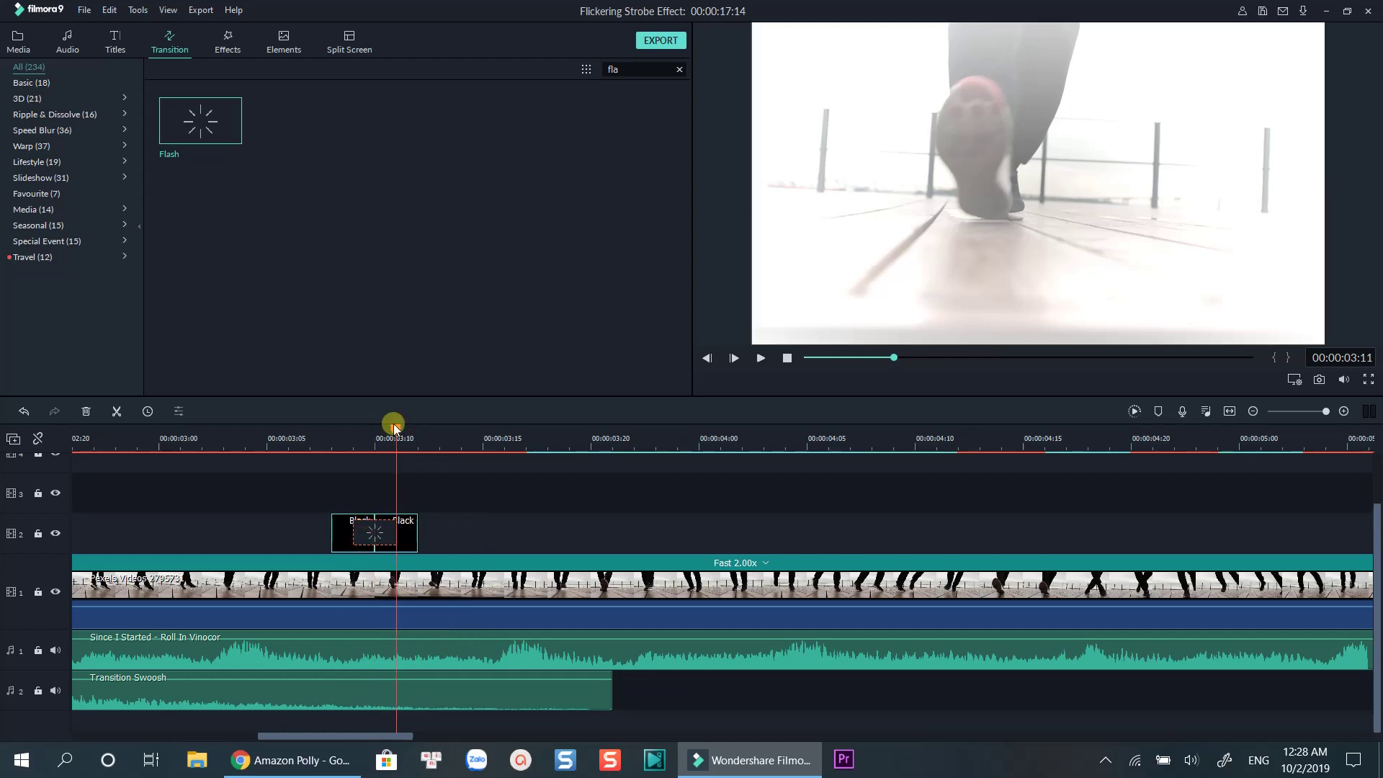
pyautogui.click(417, 425)
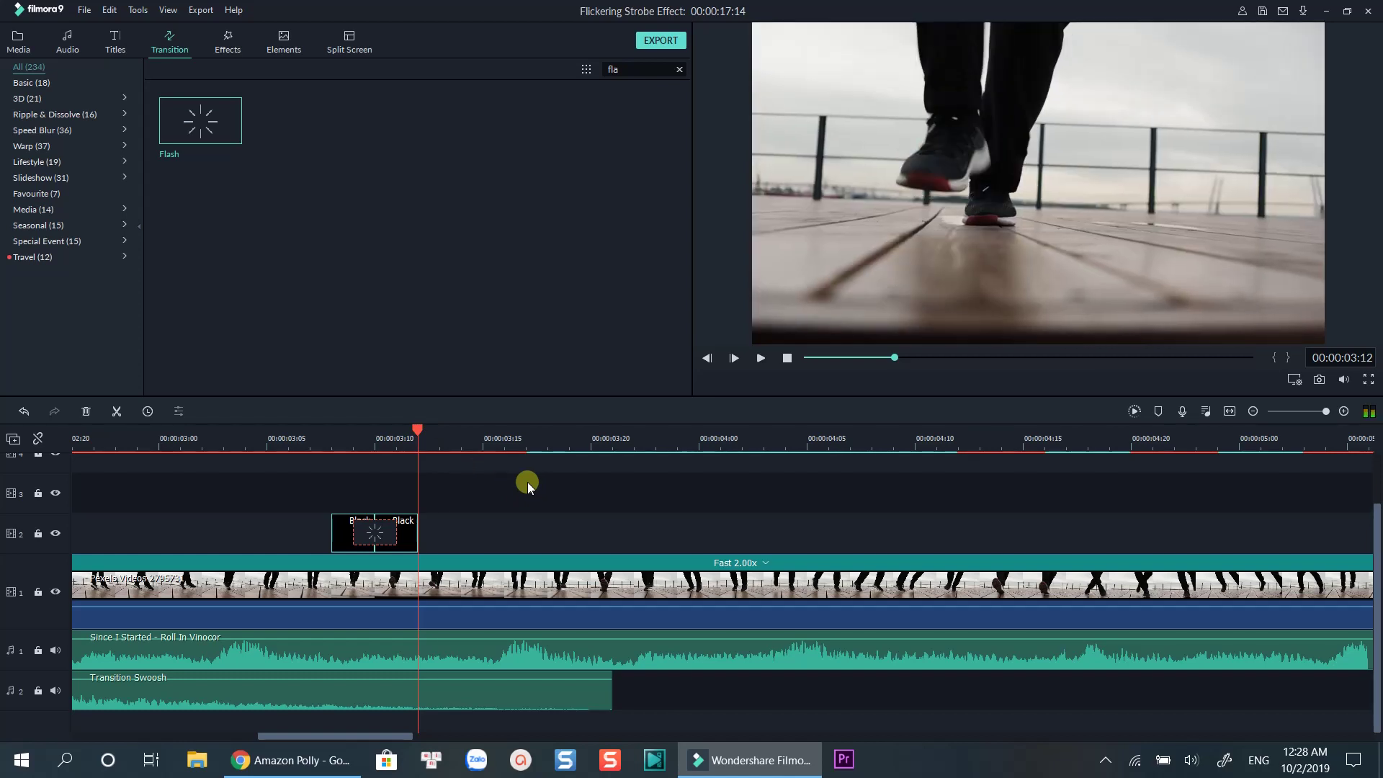
pyautogui.press('Right')
pyautogui.press('Right')
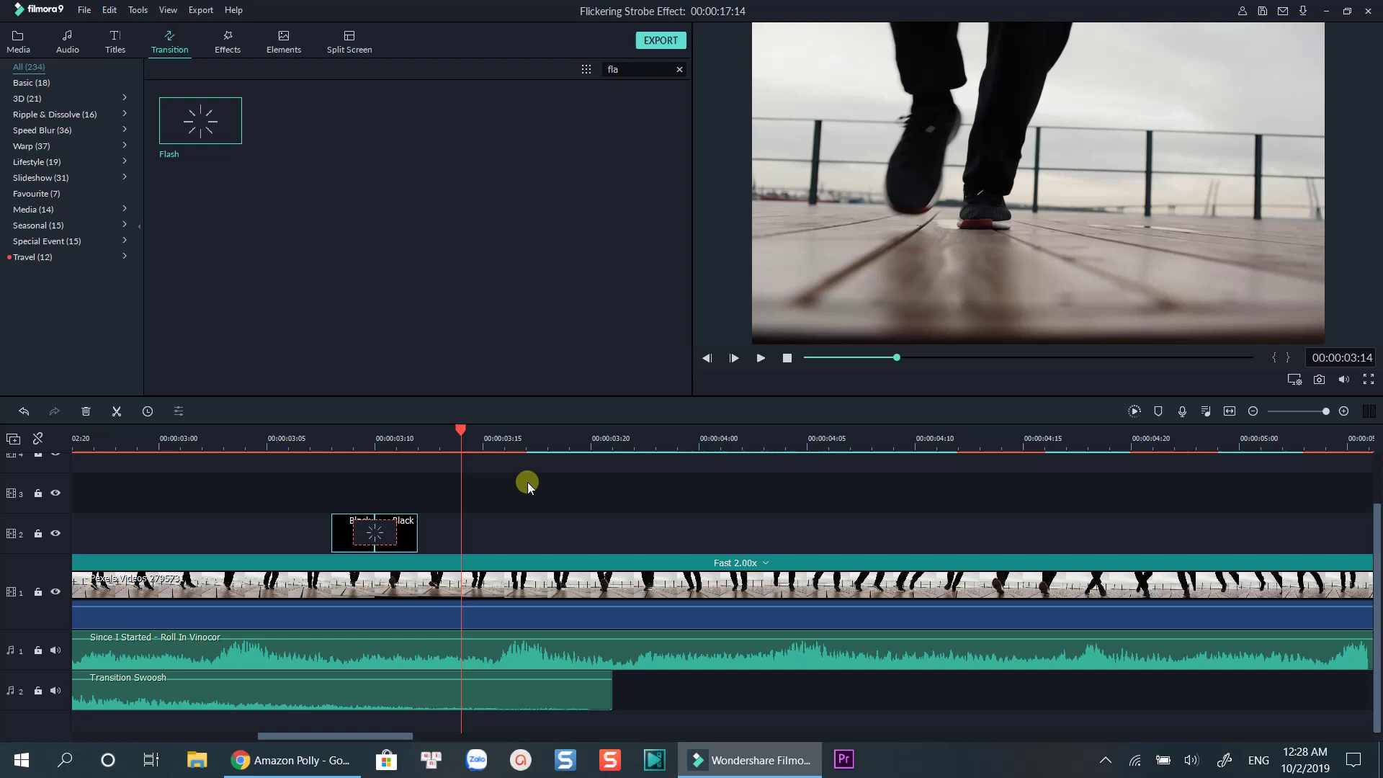
pyautogui.hotkey('ctrl', 'v')
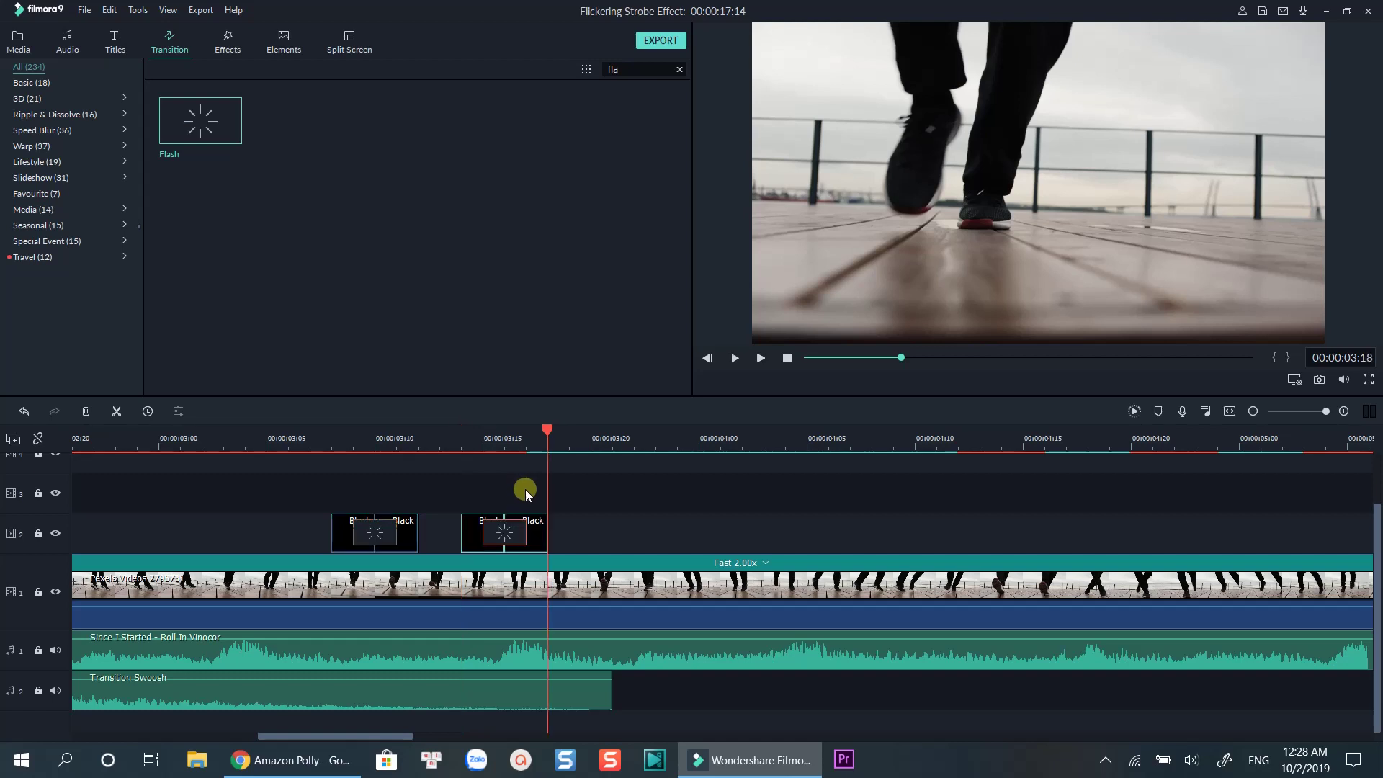
# Paste two more Black/Flash groups a couple of frames apart, reaching 4 seconds
pyautogui.press('Right')
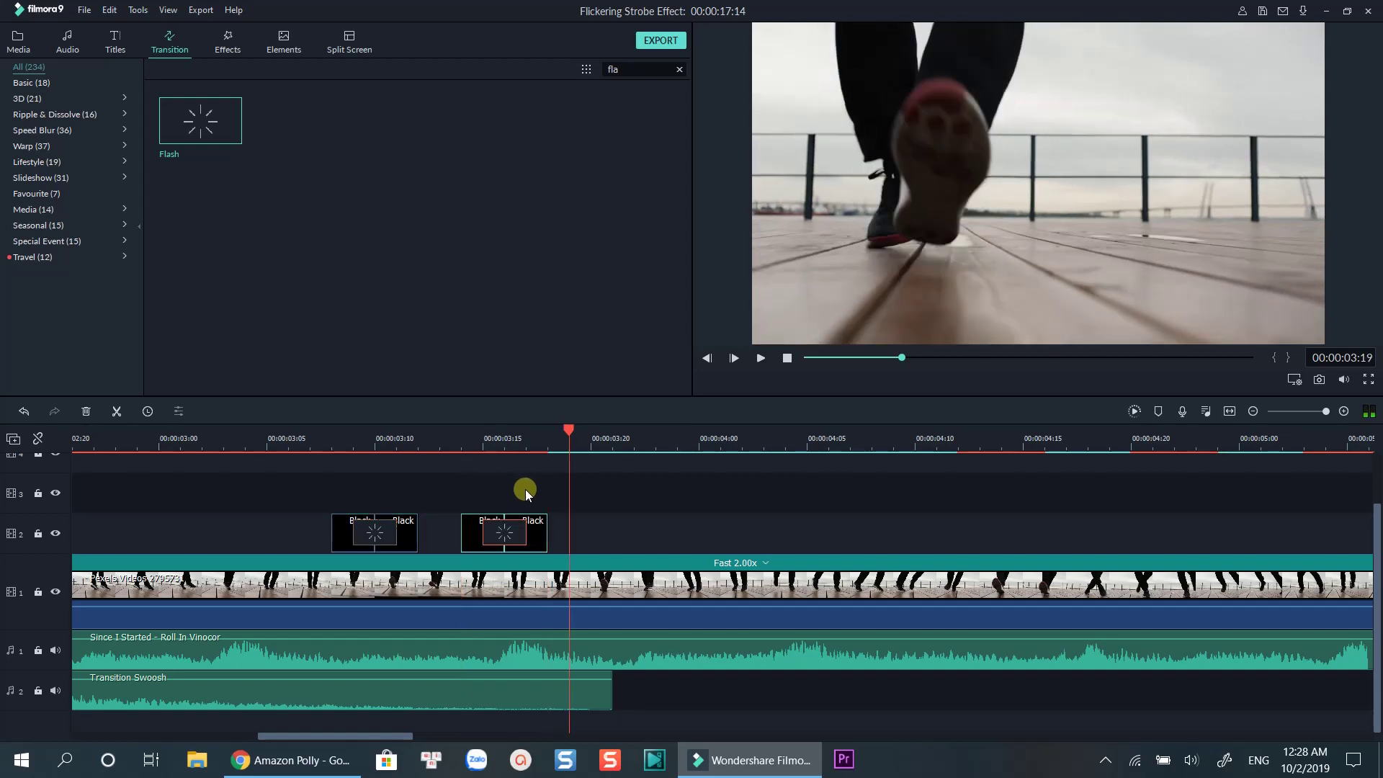
pyautogui.press('Right')
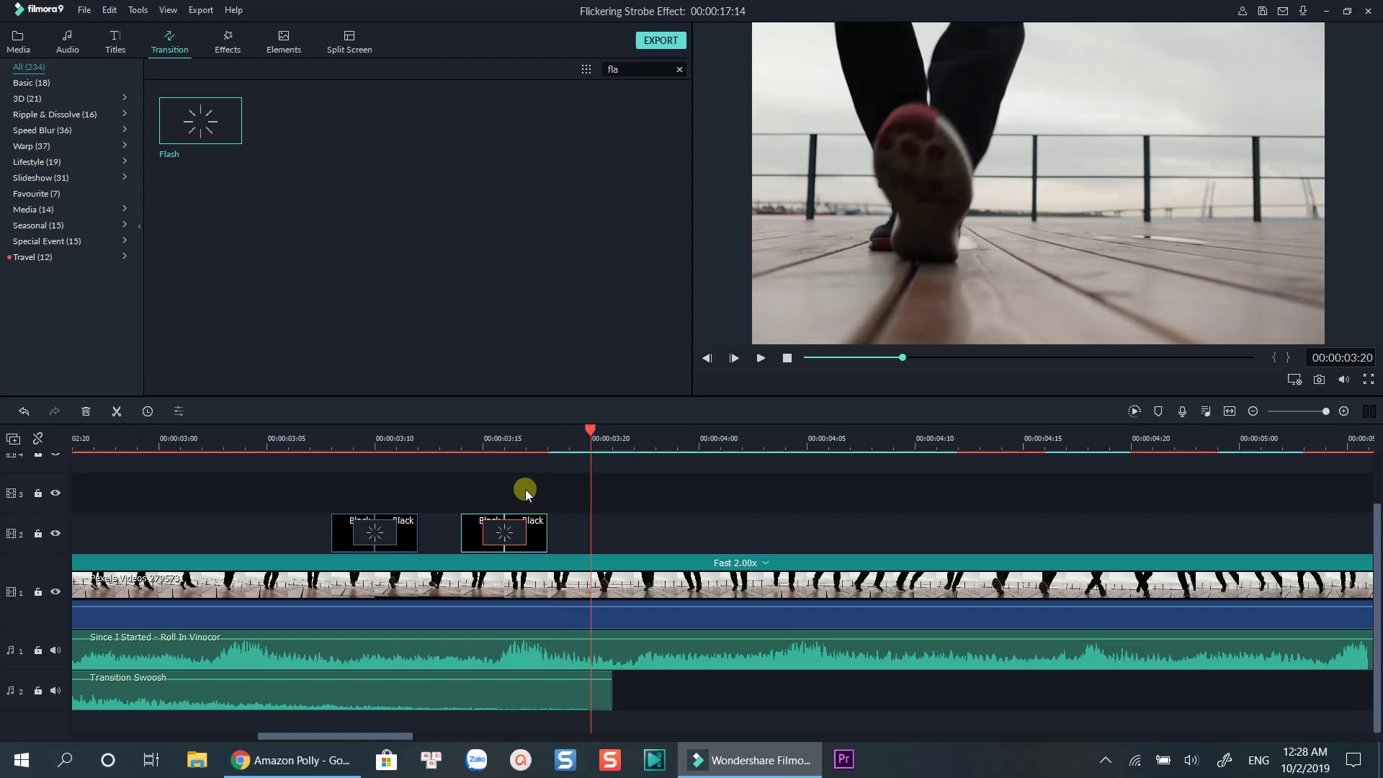
pyautogui.hotkey('ctrl', 'v')
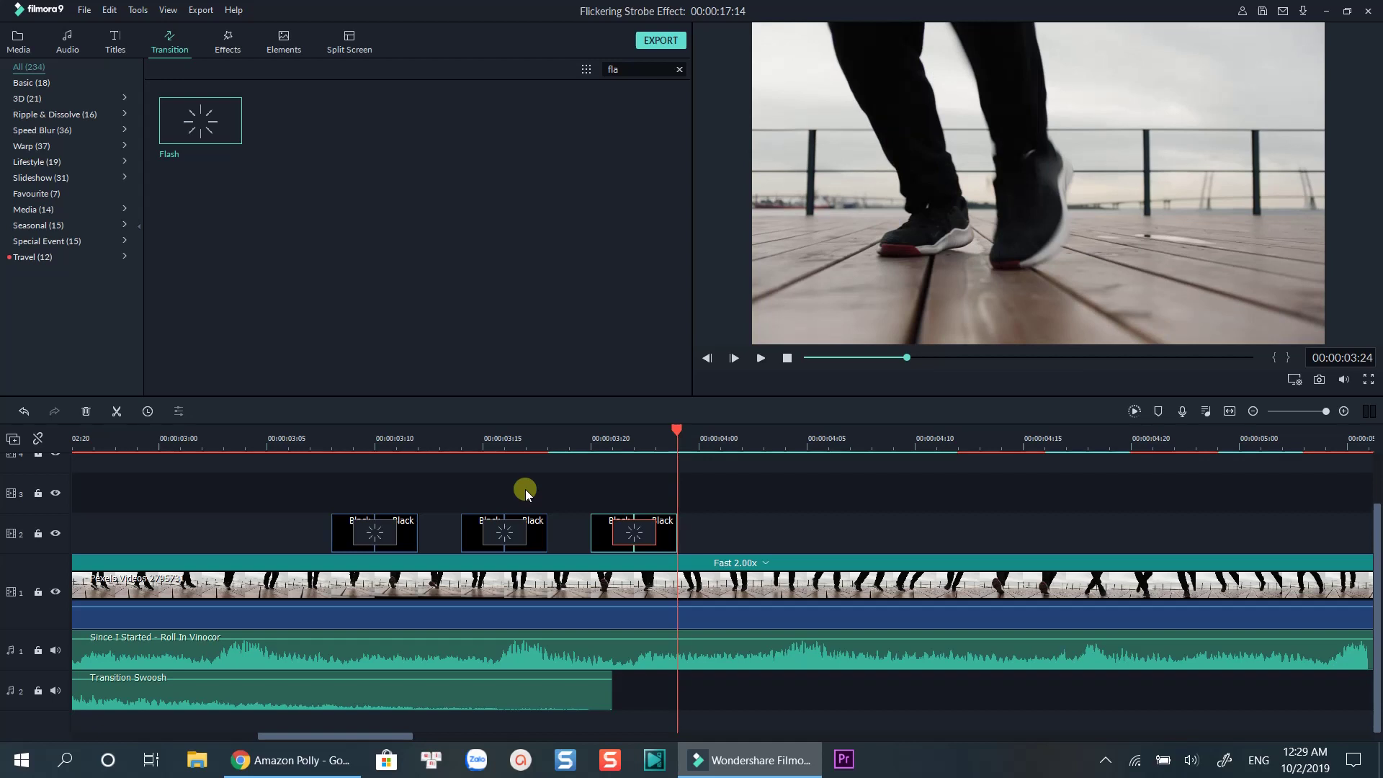
pyautogui.press('Right')
pyautogui.press('Right')
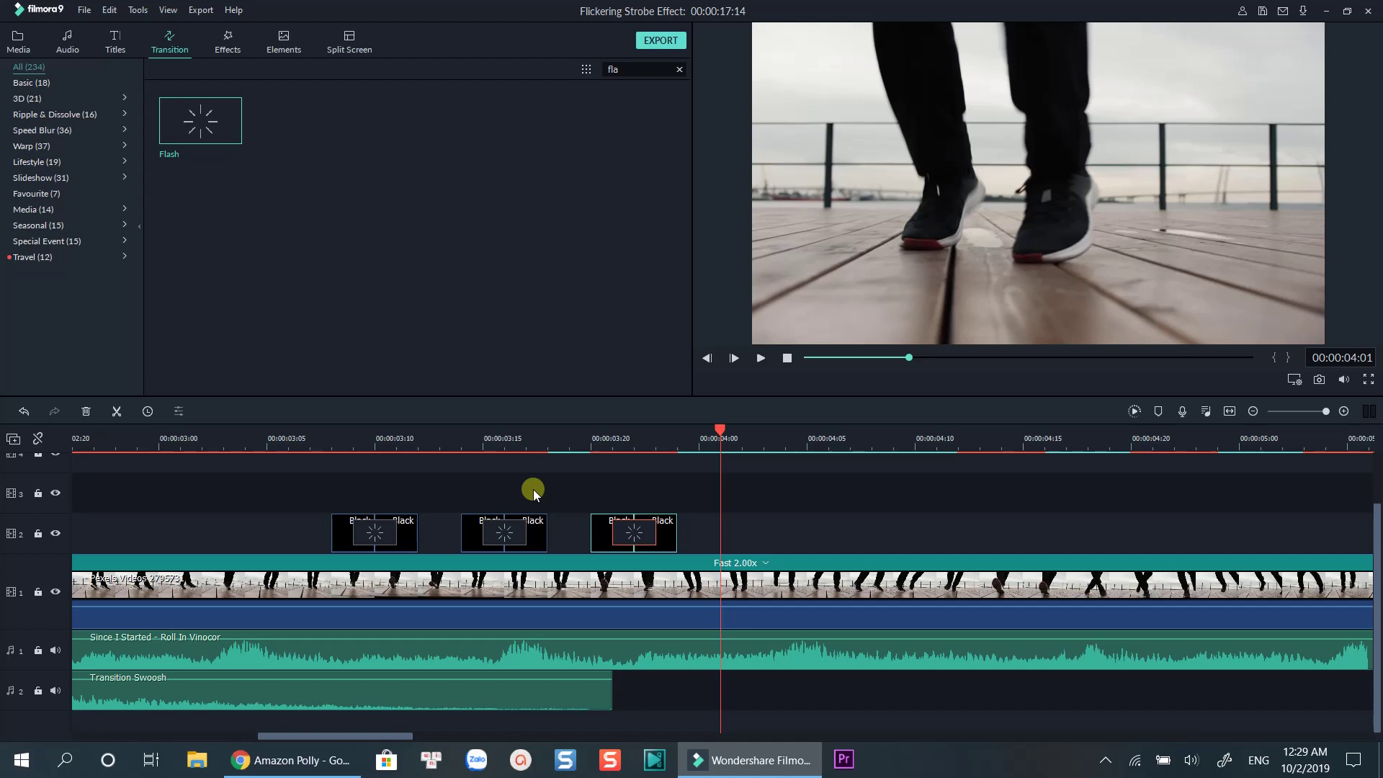
pyautogui.hotkey('ctrl', 'v')
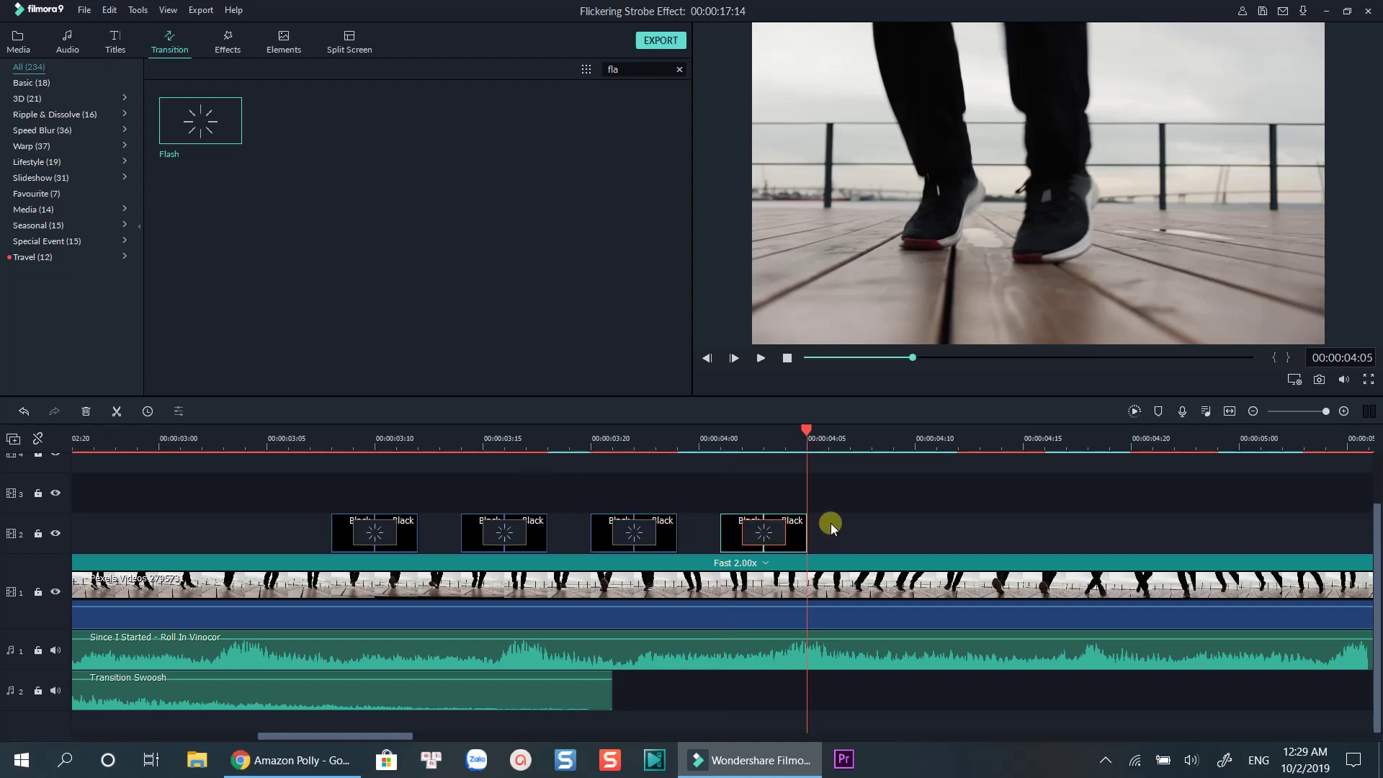
# Copy all four Black/Flash groups and paste them after the last one
pyautogui.moveTo(831, 523); pyautogui.dragTo(326, 513)
pyautogui.rightClick(339, 524)
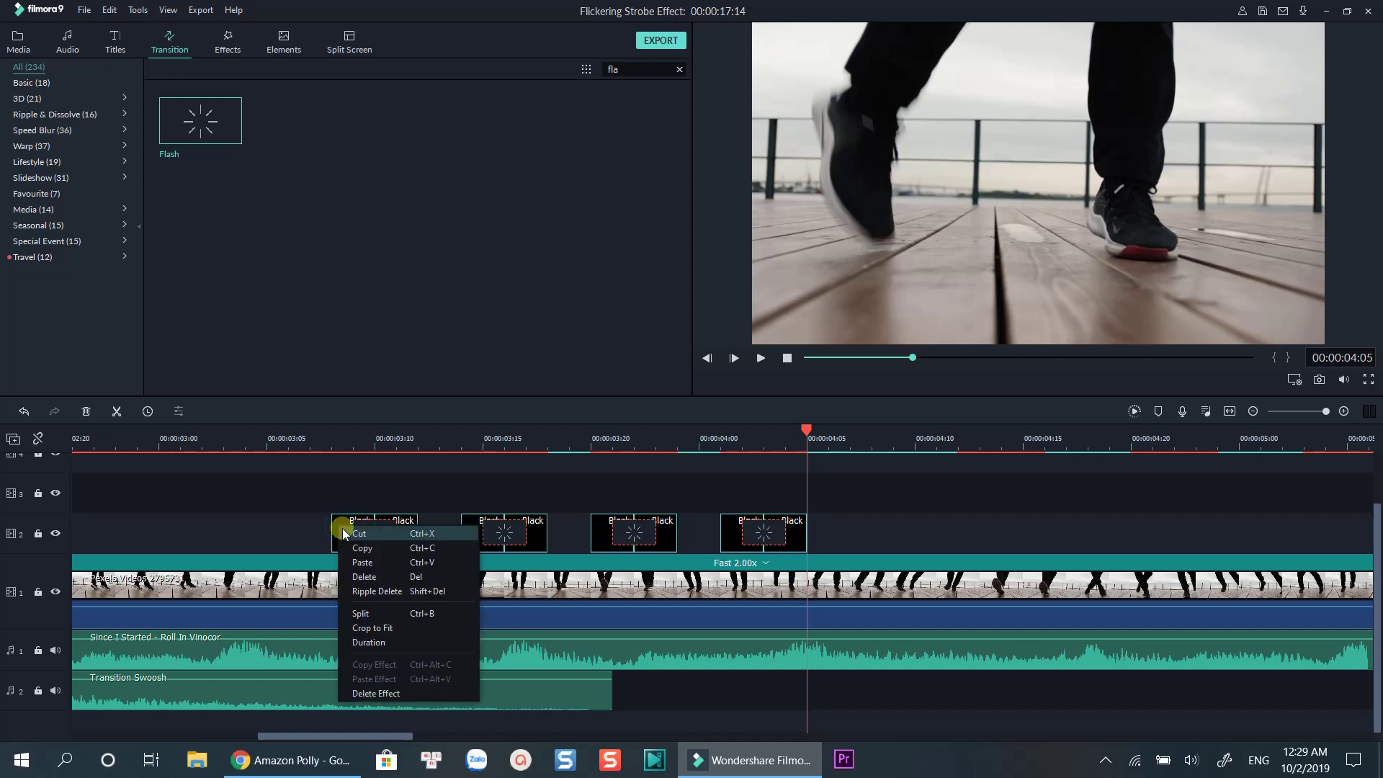
pyautogui.click(352, 544)
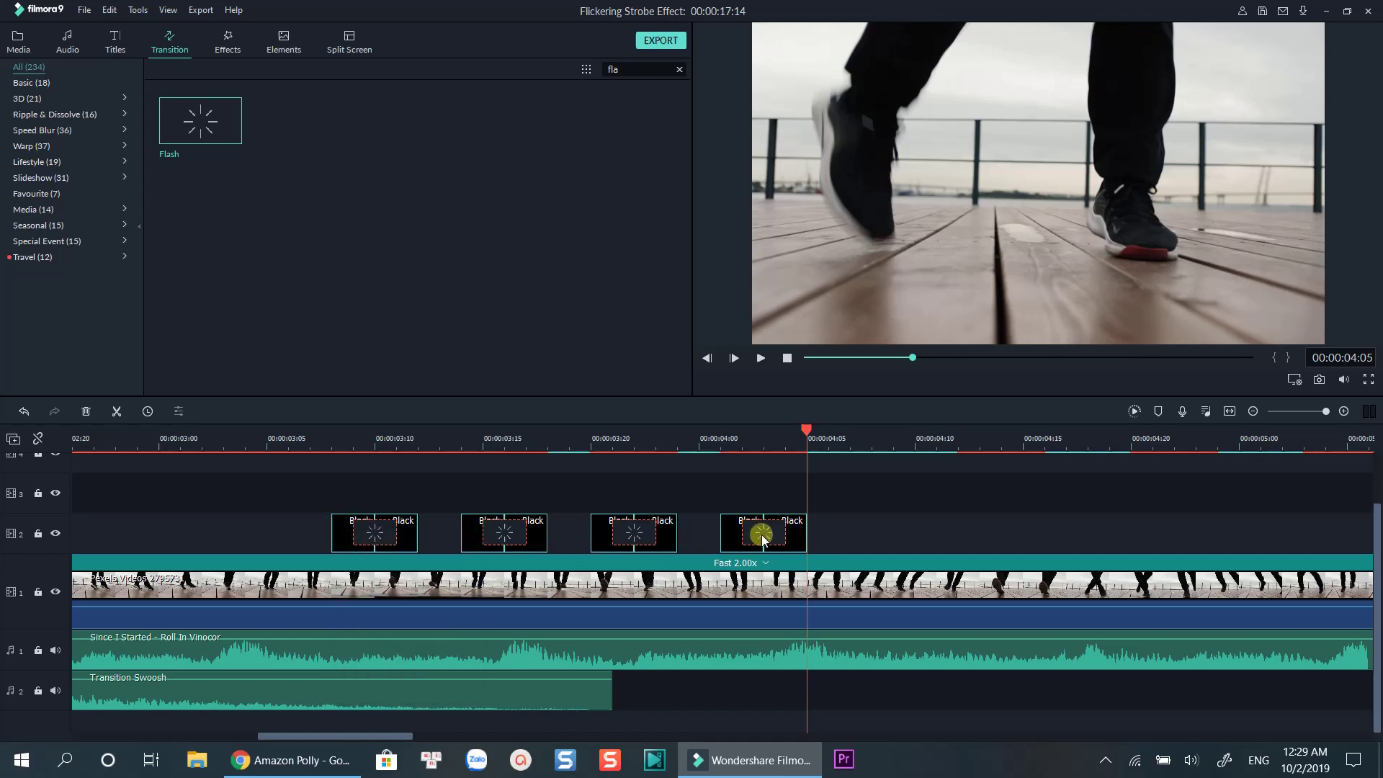
pyautogui.hotkey('ctrl', 'v')
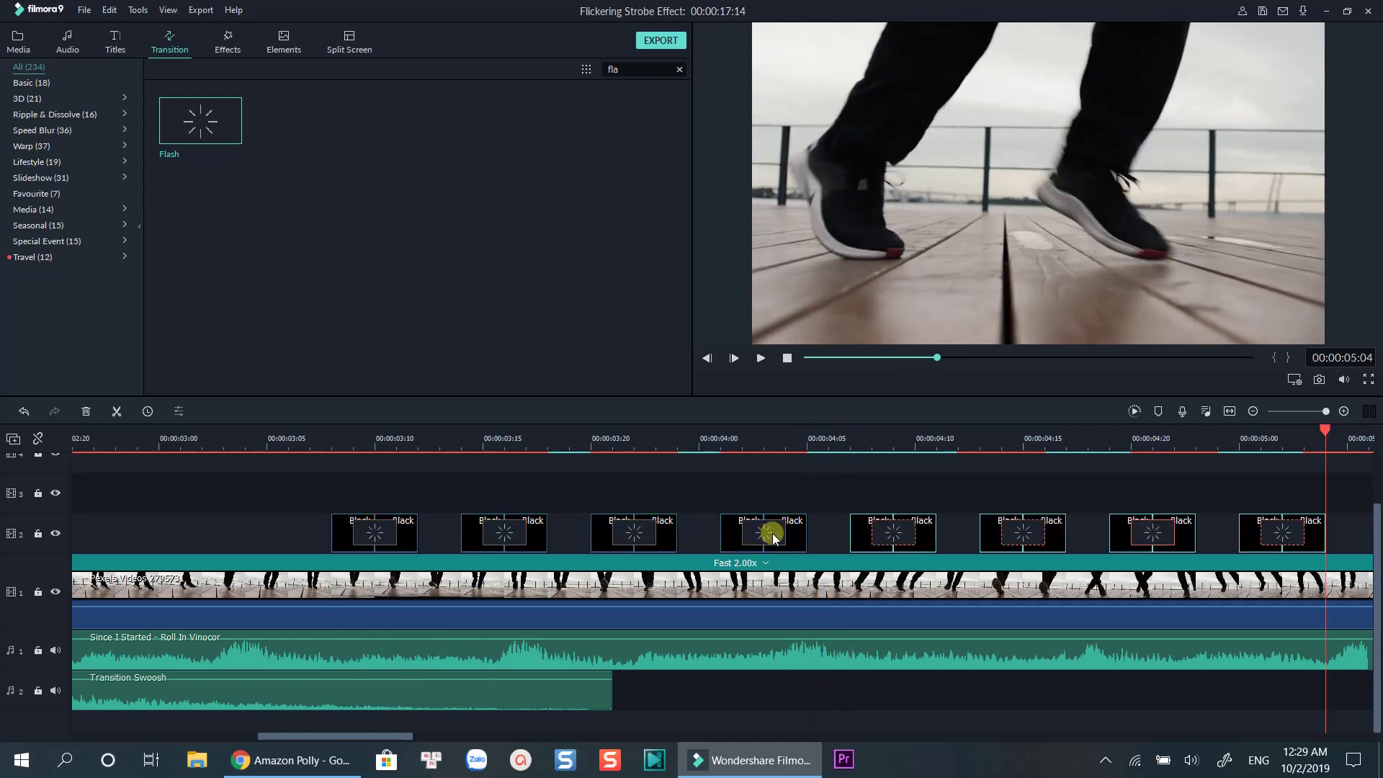
# Paste more sets of the four Black/Flash groups along track 2 to about 00:00:08:10
pyautogui.moveTo(422, 732); pyautogui.dragTo(502, 711)
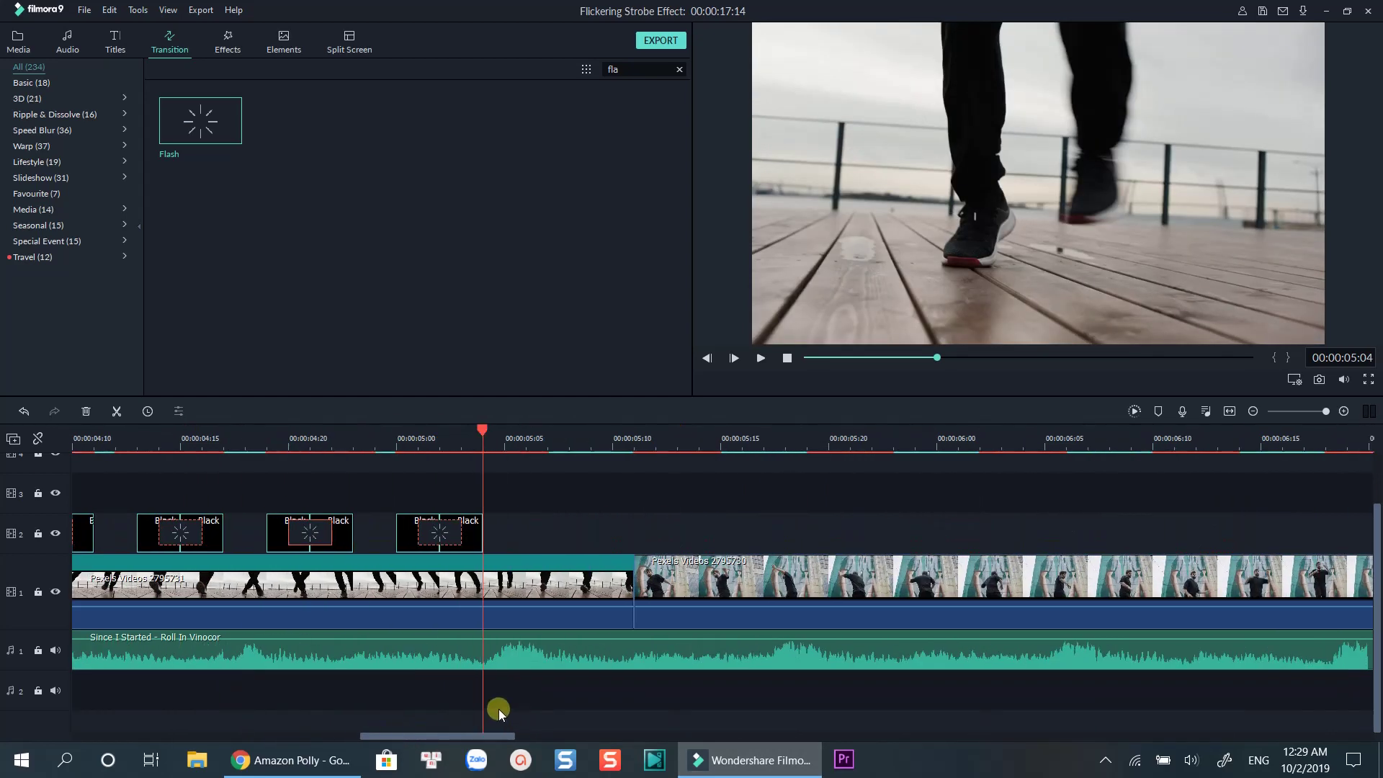
pyautogui.hotkey('ctrl', 'v')
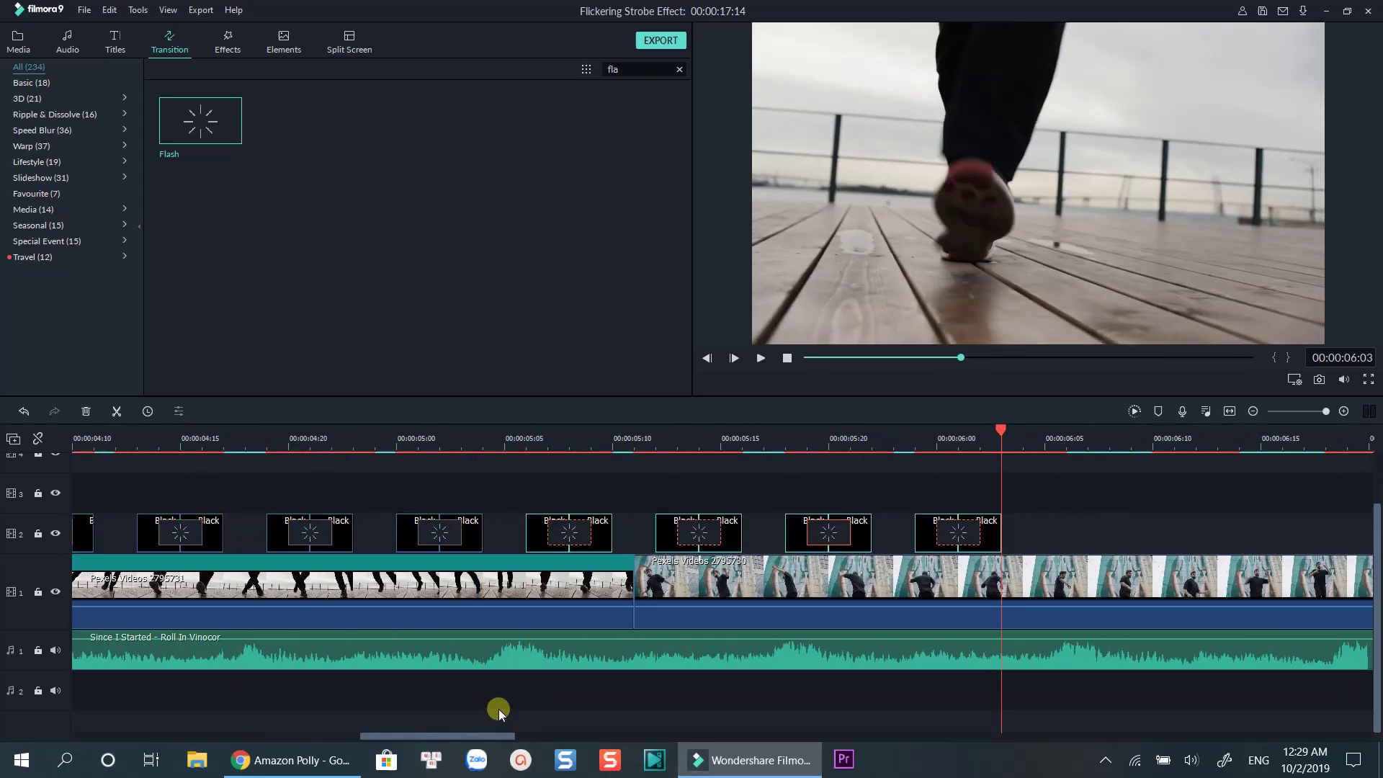
pyautogui.hotkey('ctrl', 'v')
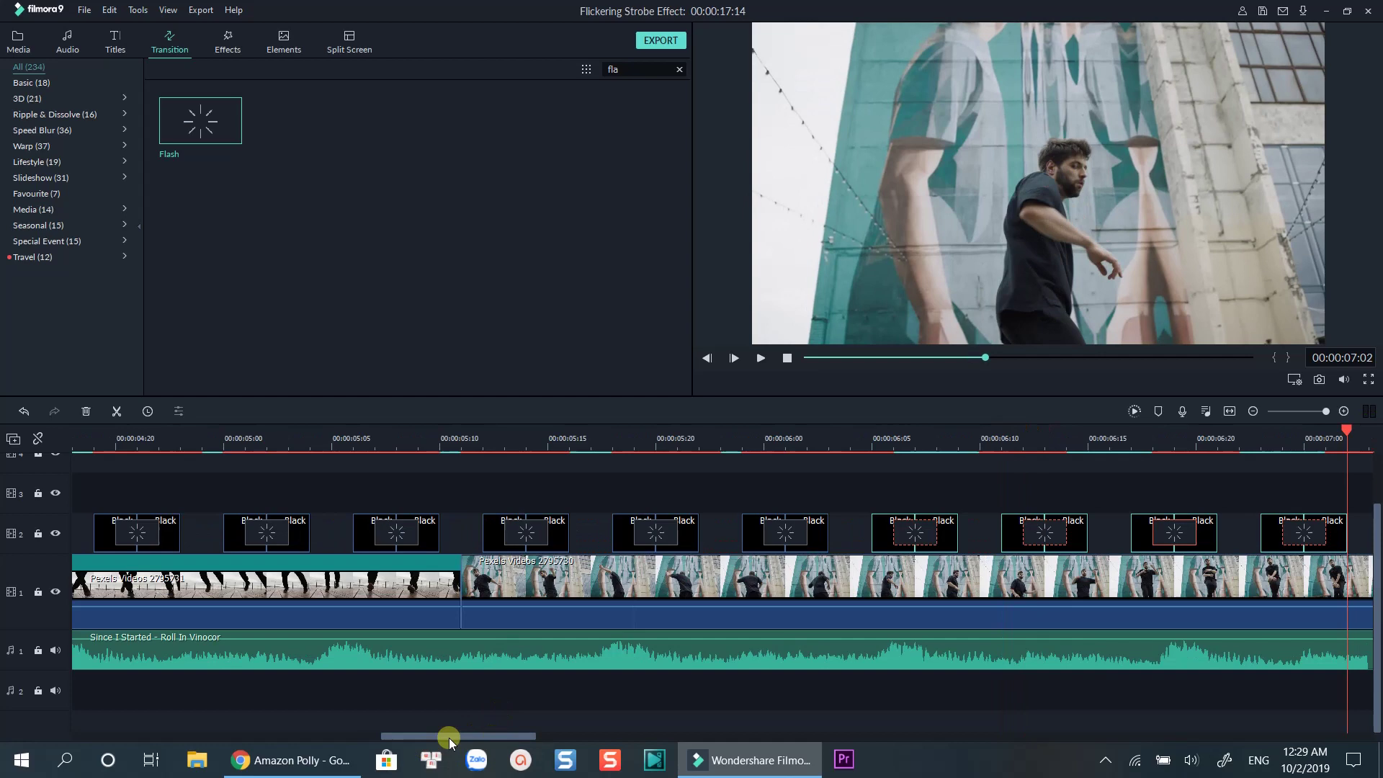
pyautogui.moveTo(448, 738); pyautogui.dragTo(361, 716)
pyautogui.hotkey('ctrl', '-')
pyautogui.hotkey('ctrl', '-')
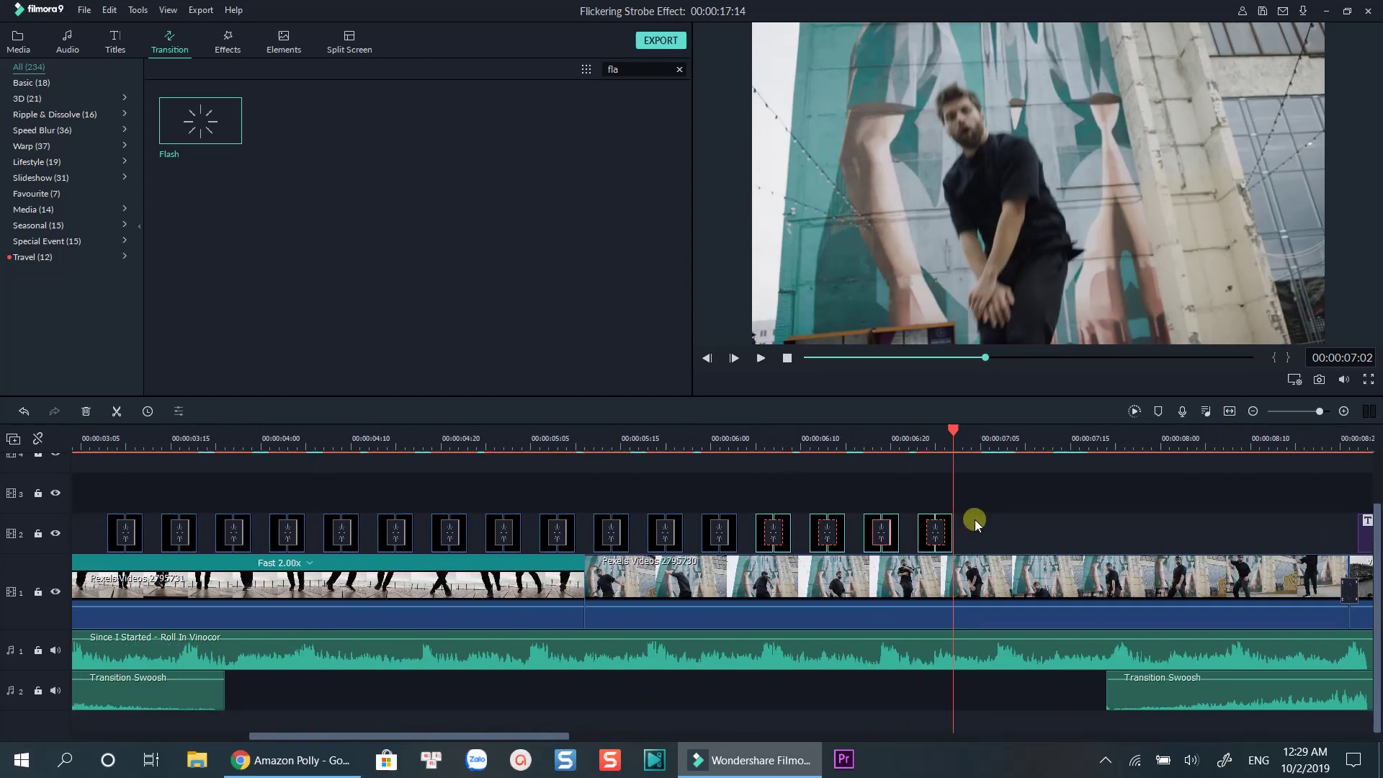
pyautogui.hotkey('ctrl', 'v')
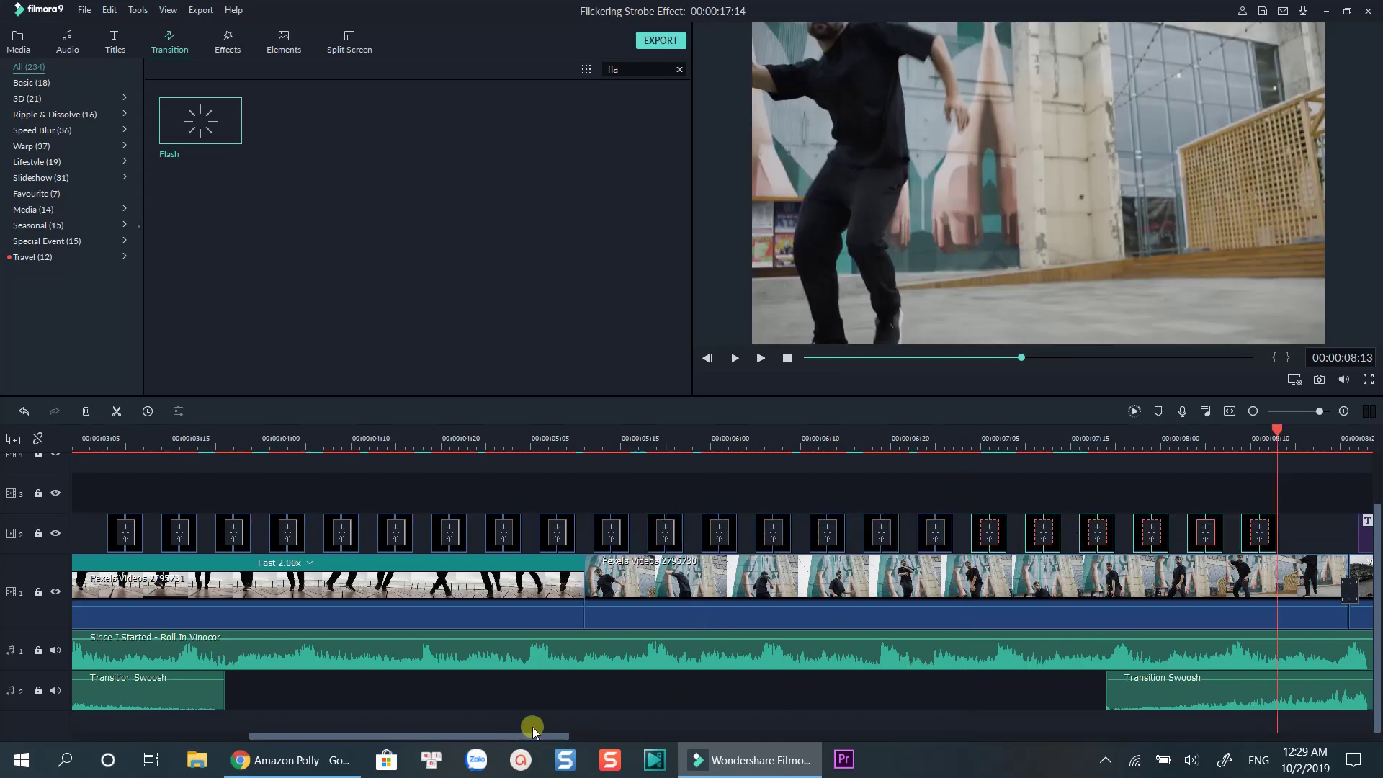
pyautogui.moveTo(512, 736); pyautogui.dragTo(1001, 736)
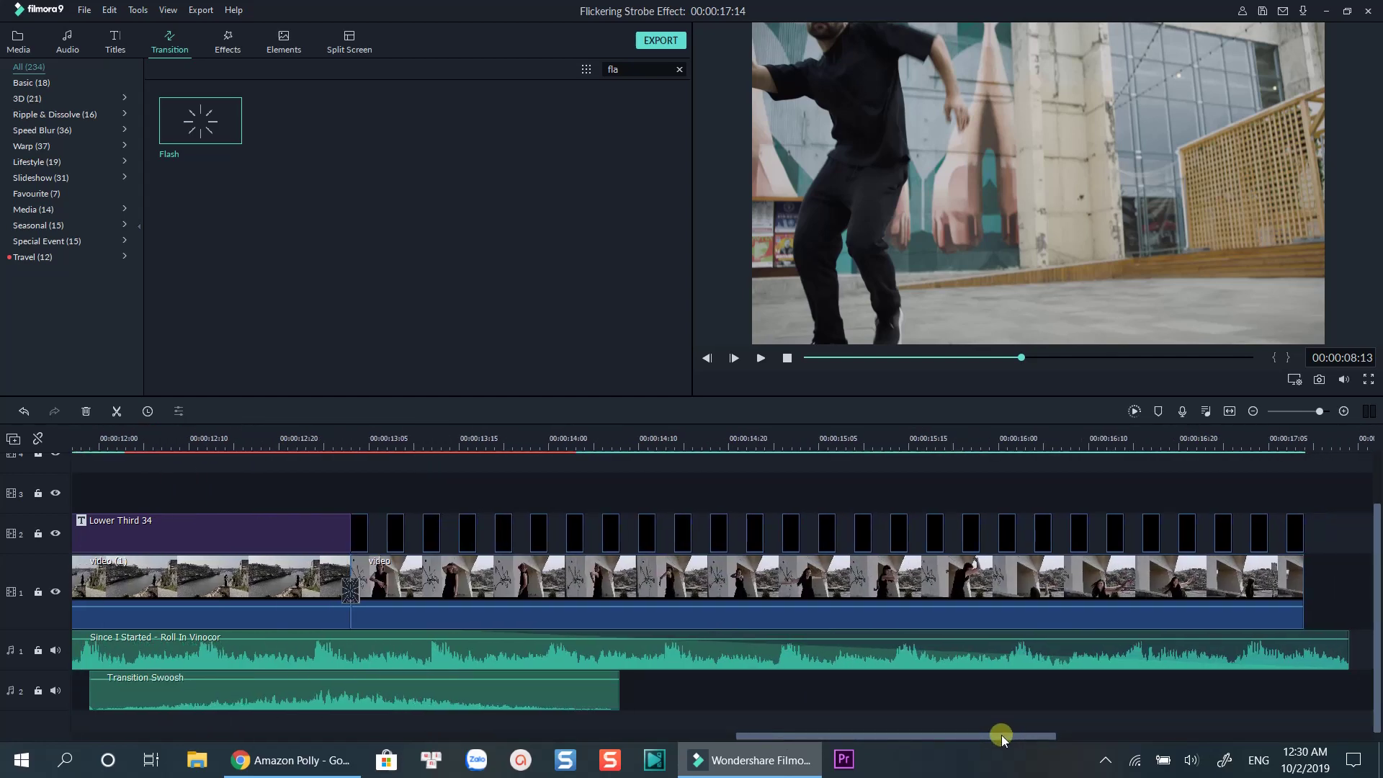
# Delete the short Black clip after Lower Third 34 and select the next five black clips
pyautogui.click(363, 532)
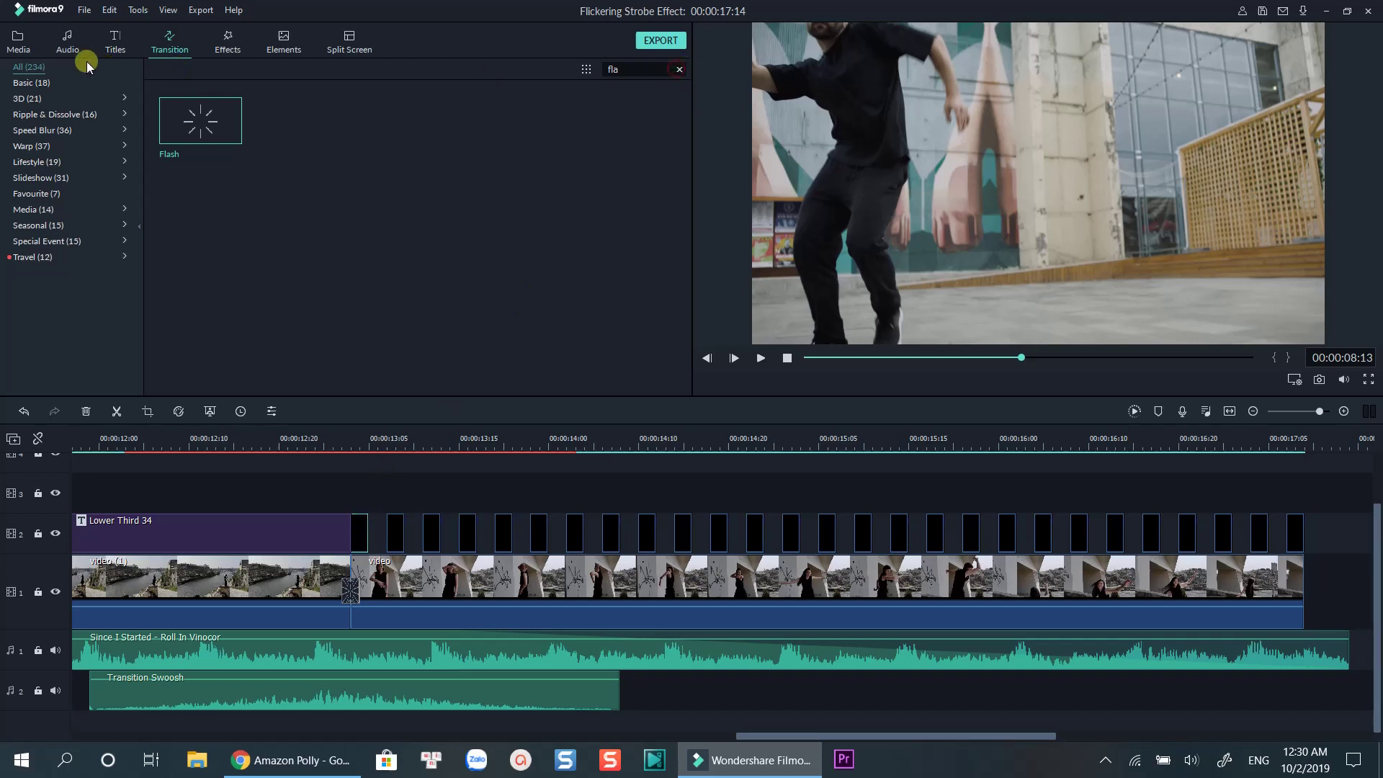
pyautogui.click(20, 40)
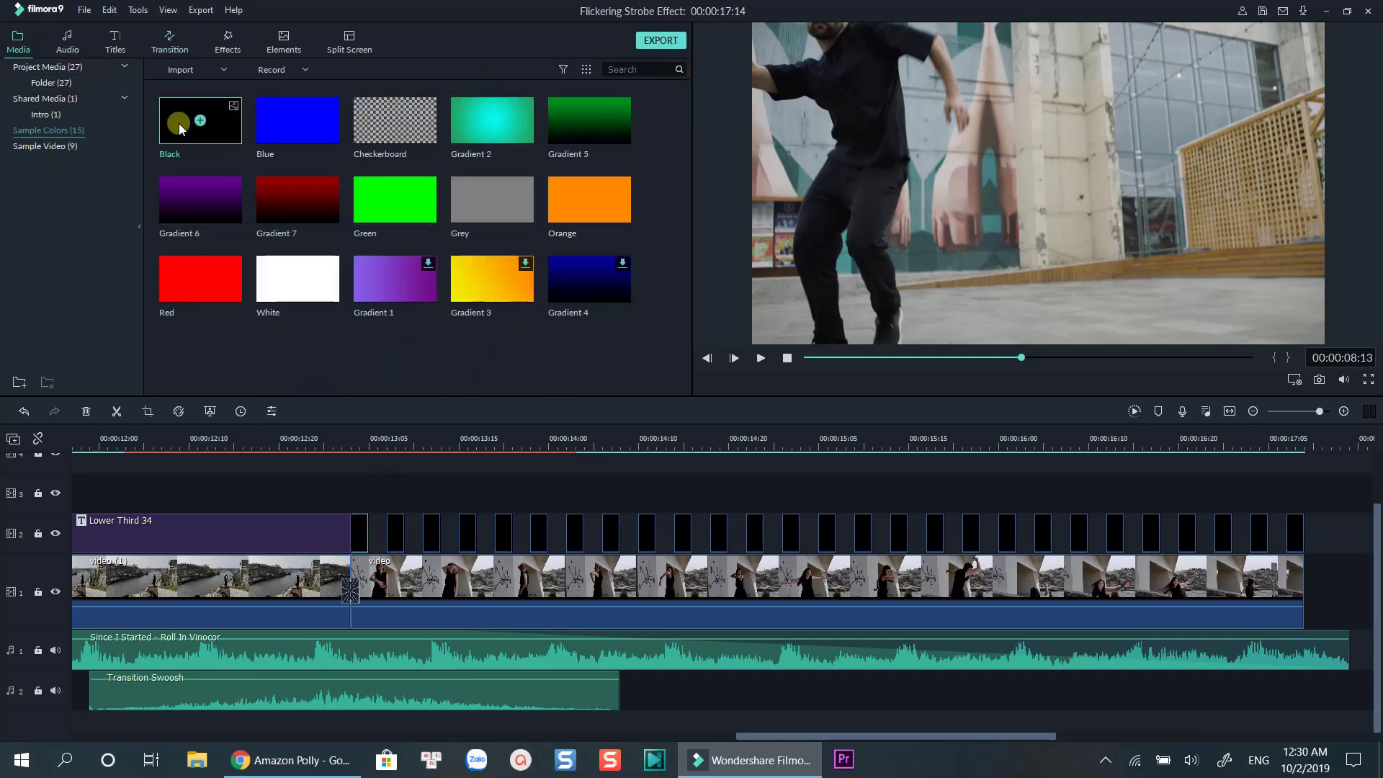
pyautogui.moveTo(178, 131); pyautogui.dragTo(365, 544)
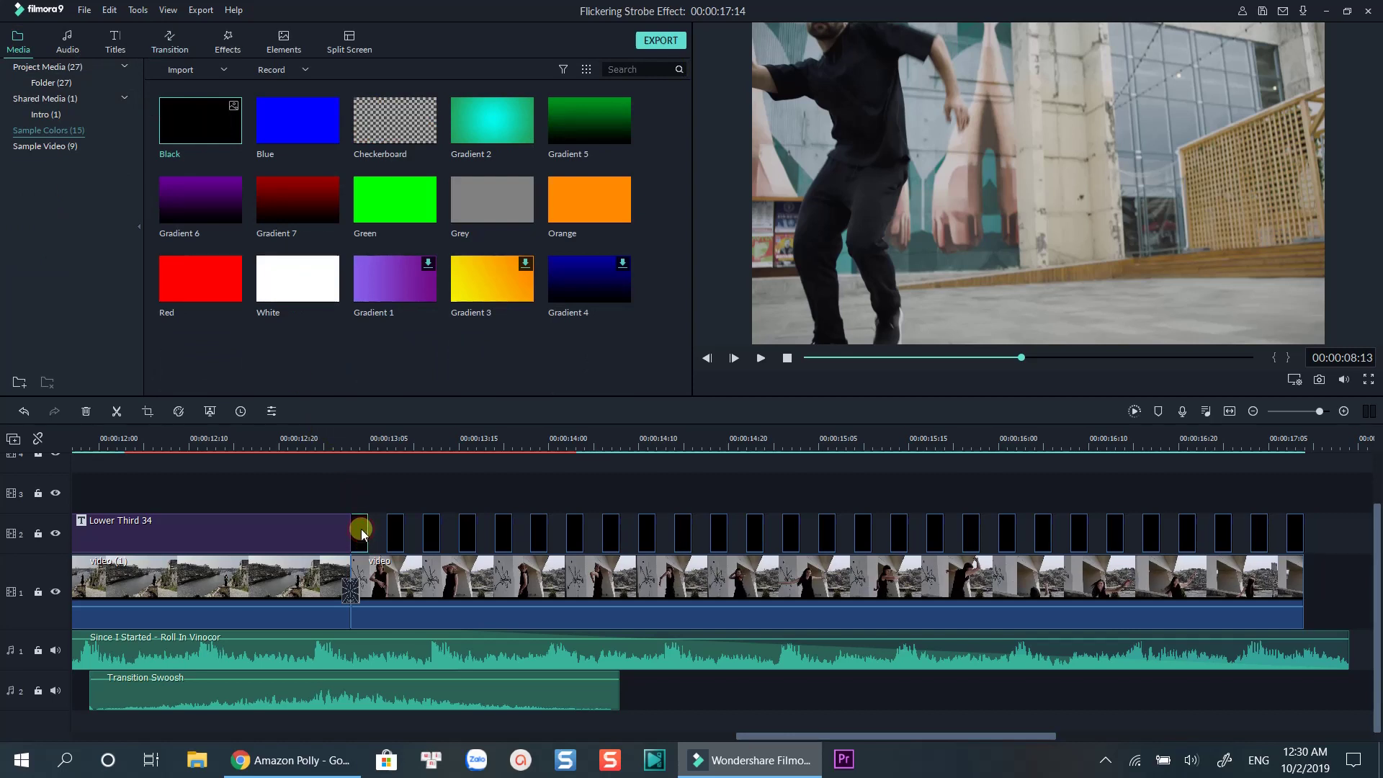
pyautogui.press('Delete')
pyautogui.moveTo(566, 498); pyautogui.dragTo(386, 525)
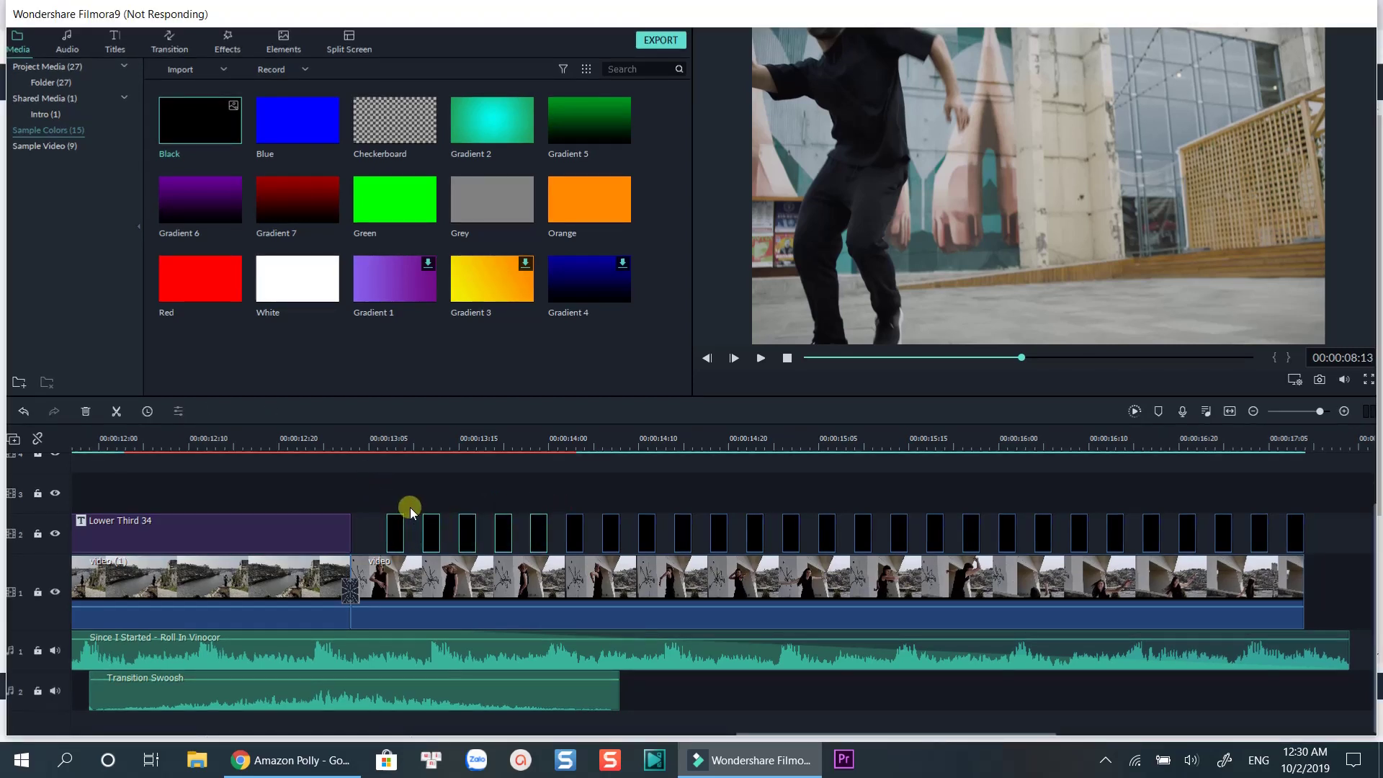
# Copy the Black clip and paste a second one at 00:00:13:10
pyautogui.doubleClick(387, 540)
pyautogui.rightClick(387, 540)
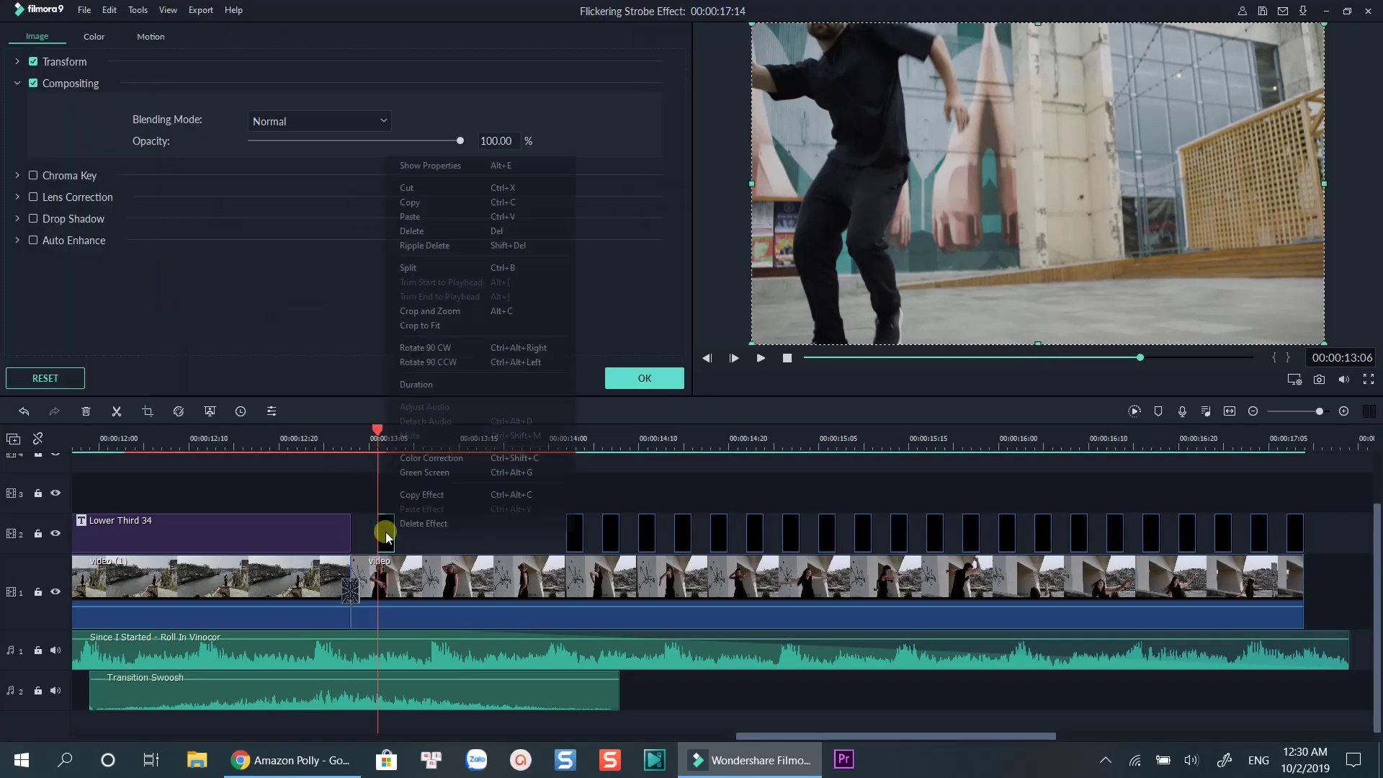
pyautogui.click(432, 481)
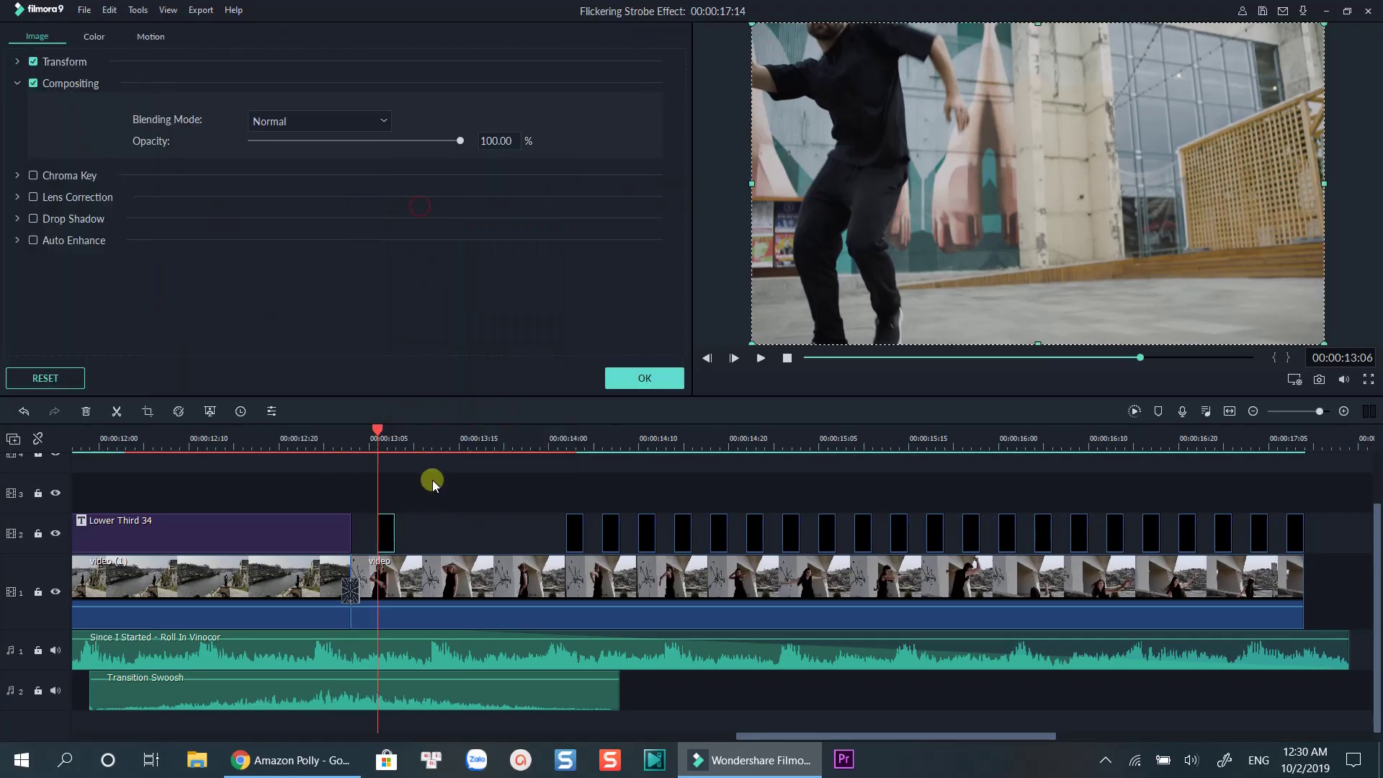
pyautogui.click(395, 451)
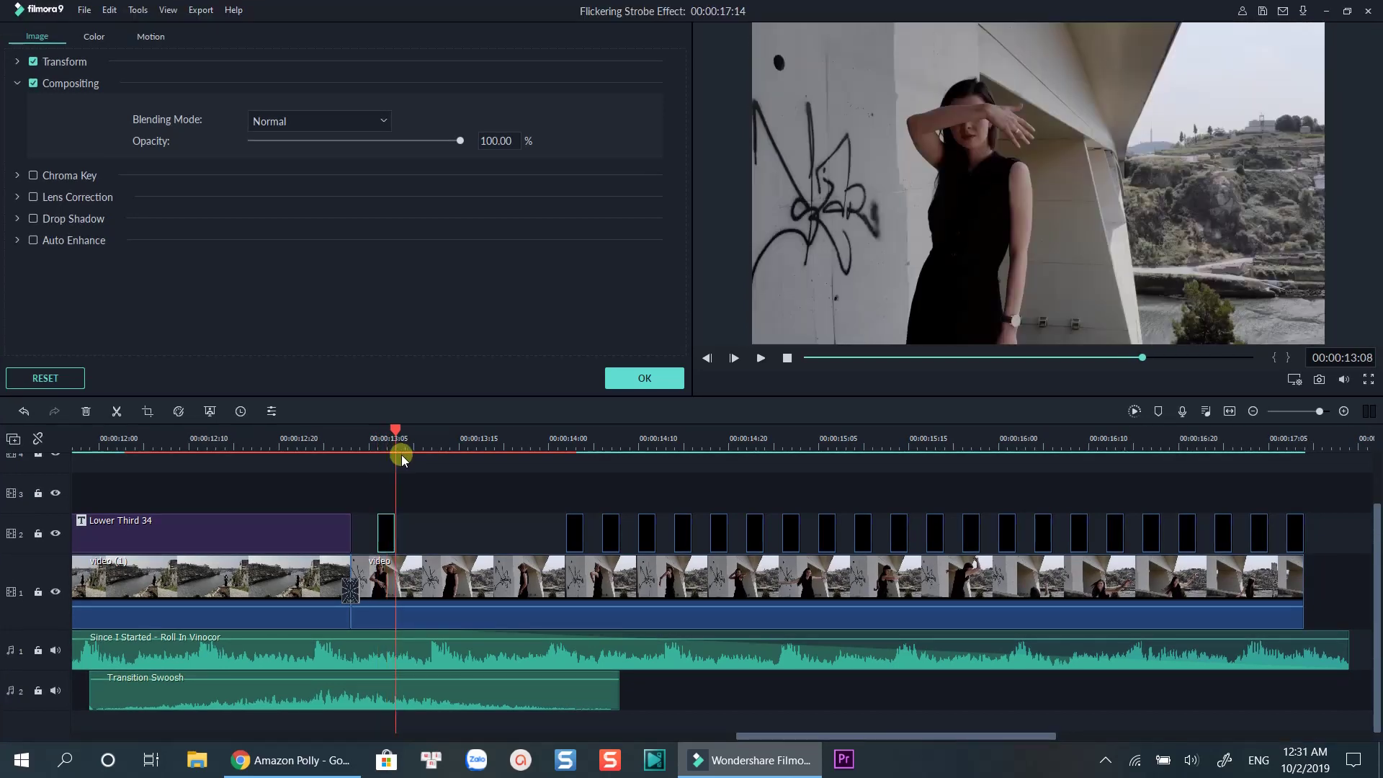
pyautogui.press('Right')
pyautogui.press('Right')
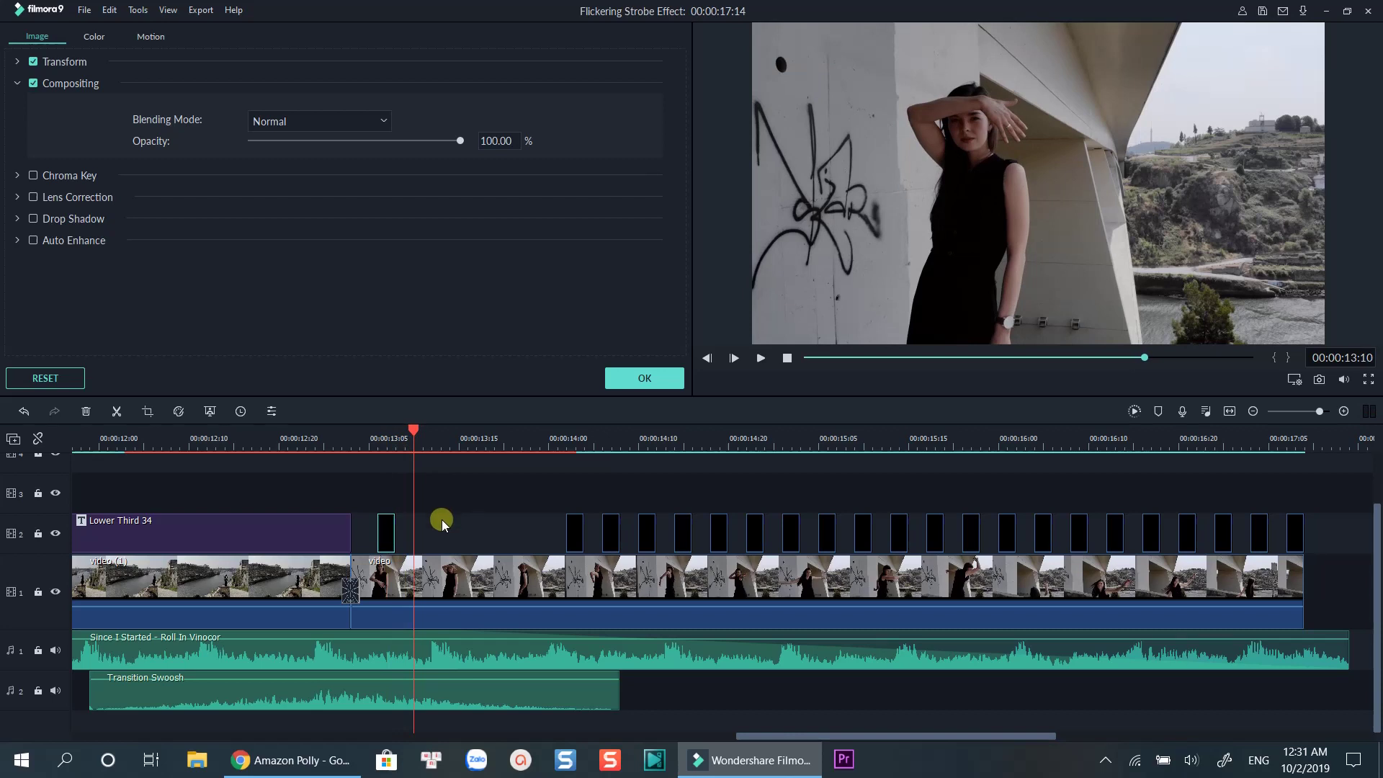
pyautogui.hotkey('ctrl', 'v')
pyautogui.keyDown('ctrl'); pyautogui.click(386, 525); pyautogui.keyUp('ctrl')
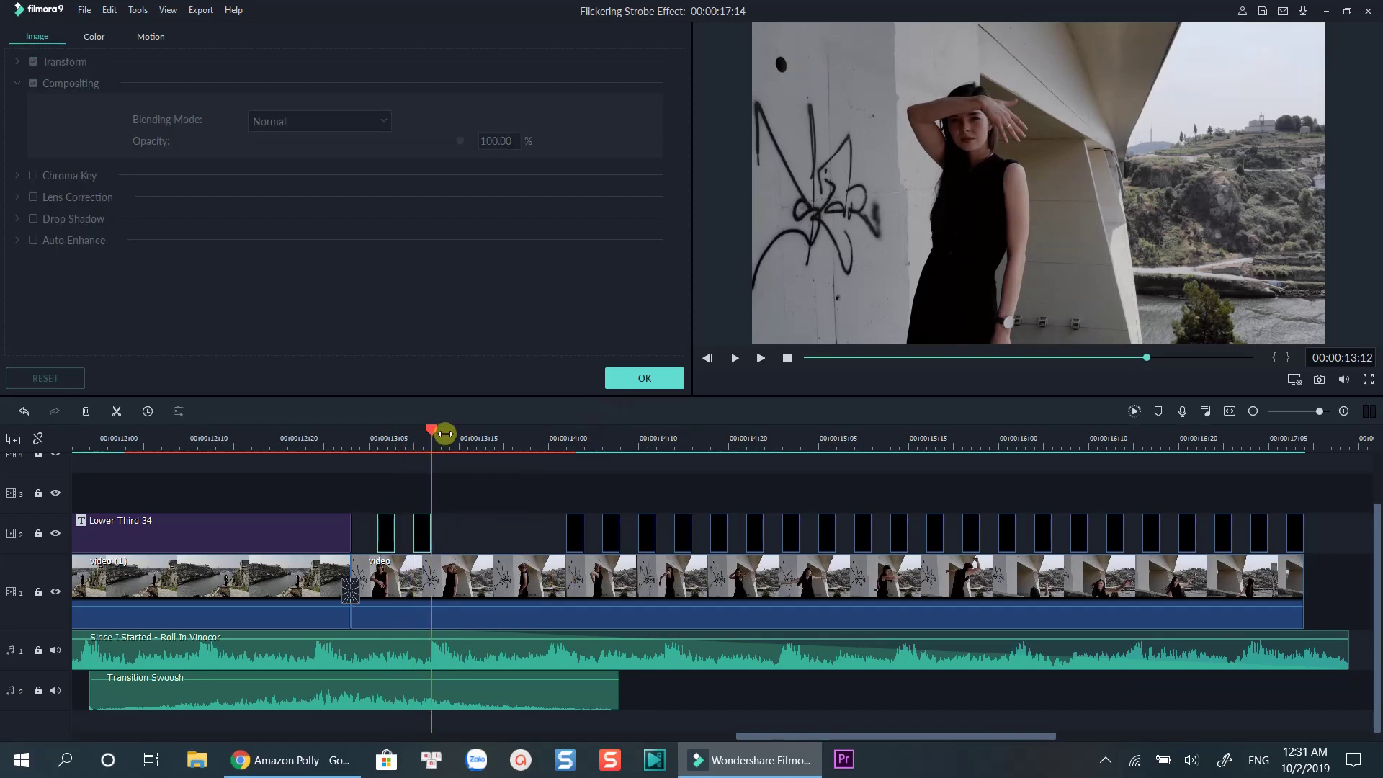
pyautogui.click(644, 380)
# Paste Black clips every two frames into the gap, render a preview, and slide one clip right
pyautogui.press('Left')
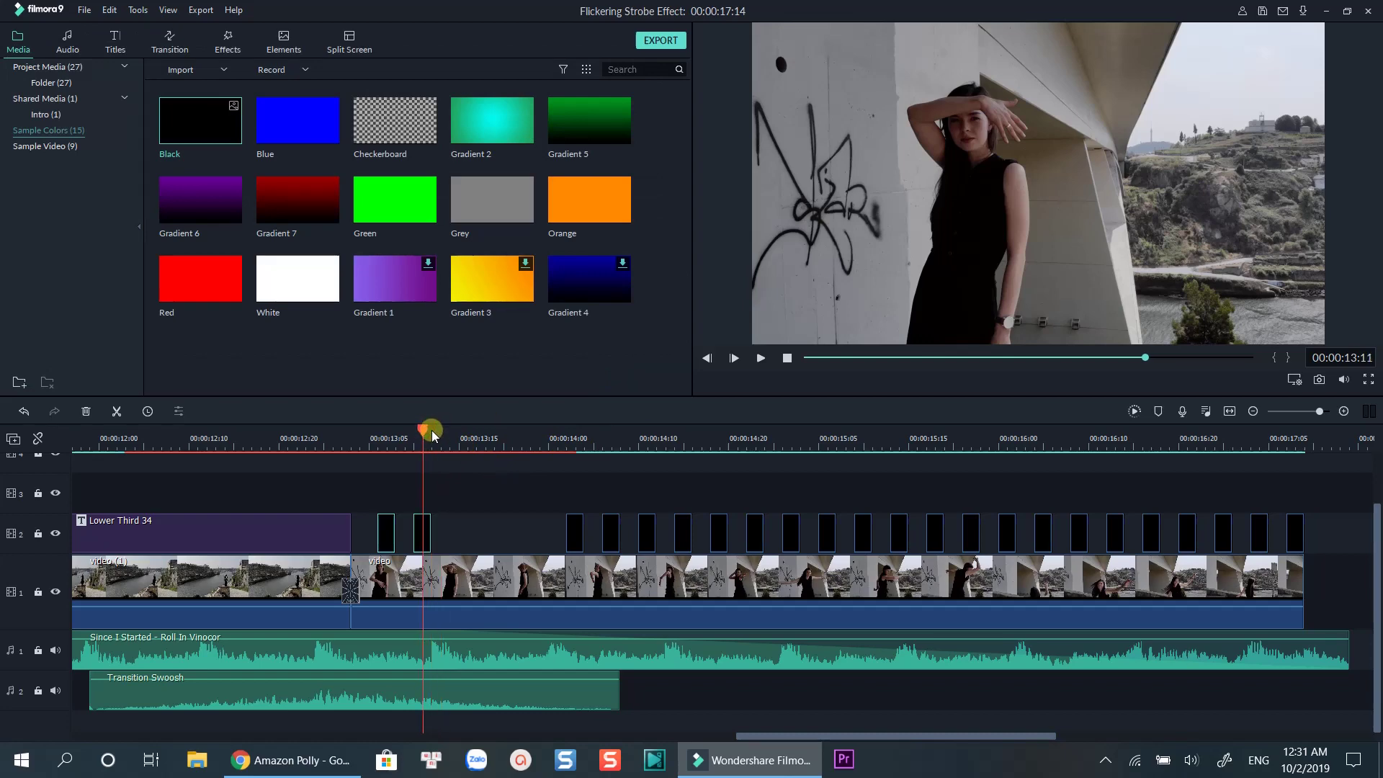
pyautogui.hotkey('ctrl', '=')
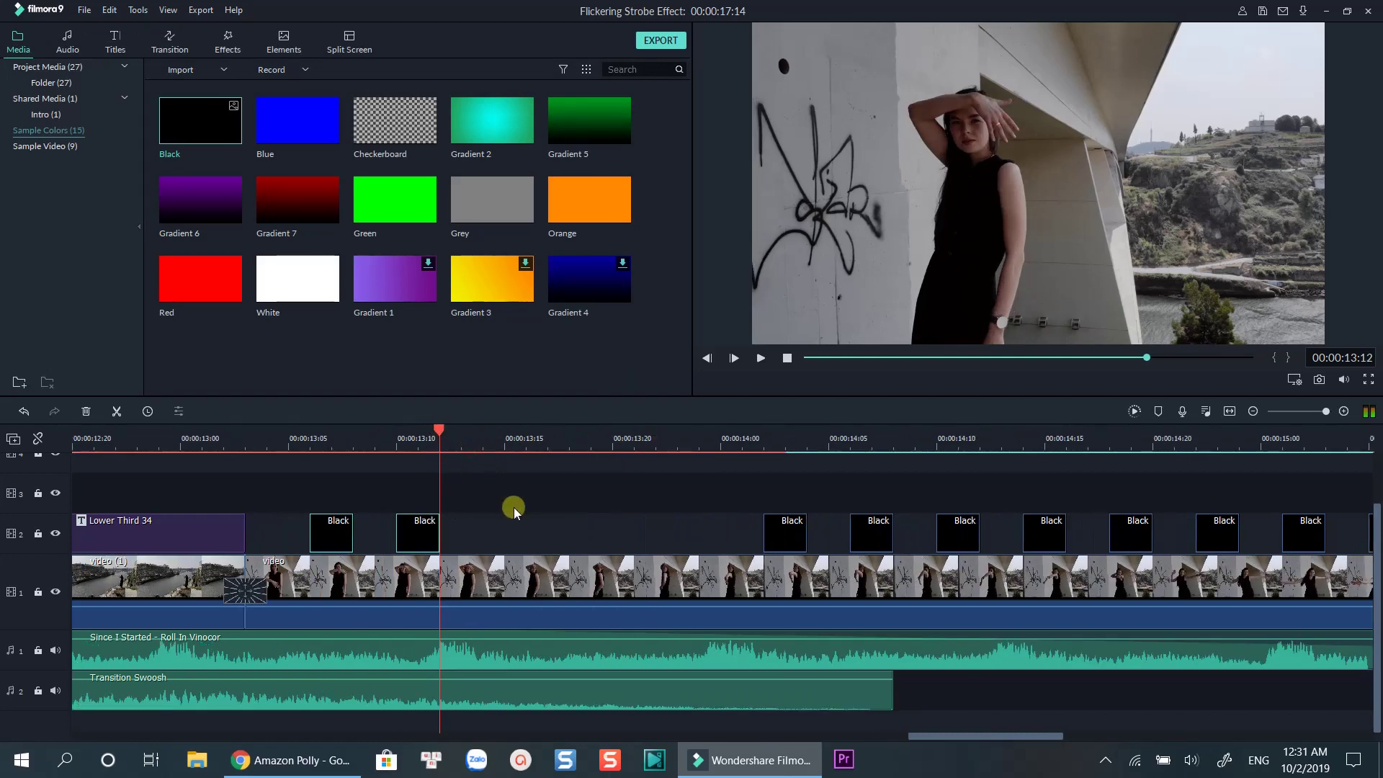
pyautogui.press('Right')
pyautogui.press('Right')
pyautogui.hotkey('ctrl', 'v')
pyautogui.press('Right')
pyautogui.press('Right')
pyautogui.hotkey('ctrl', 'v')
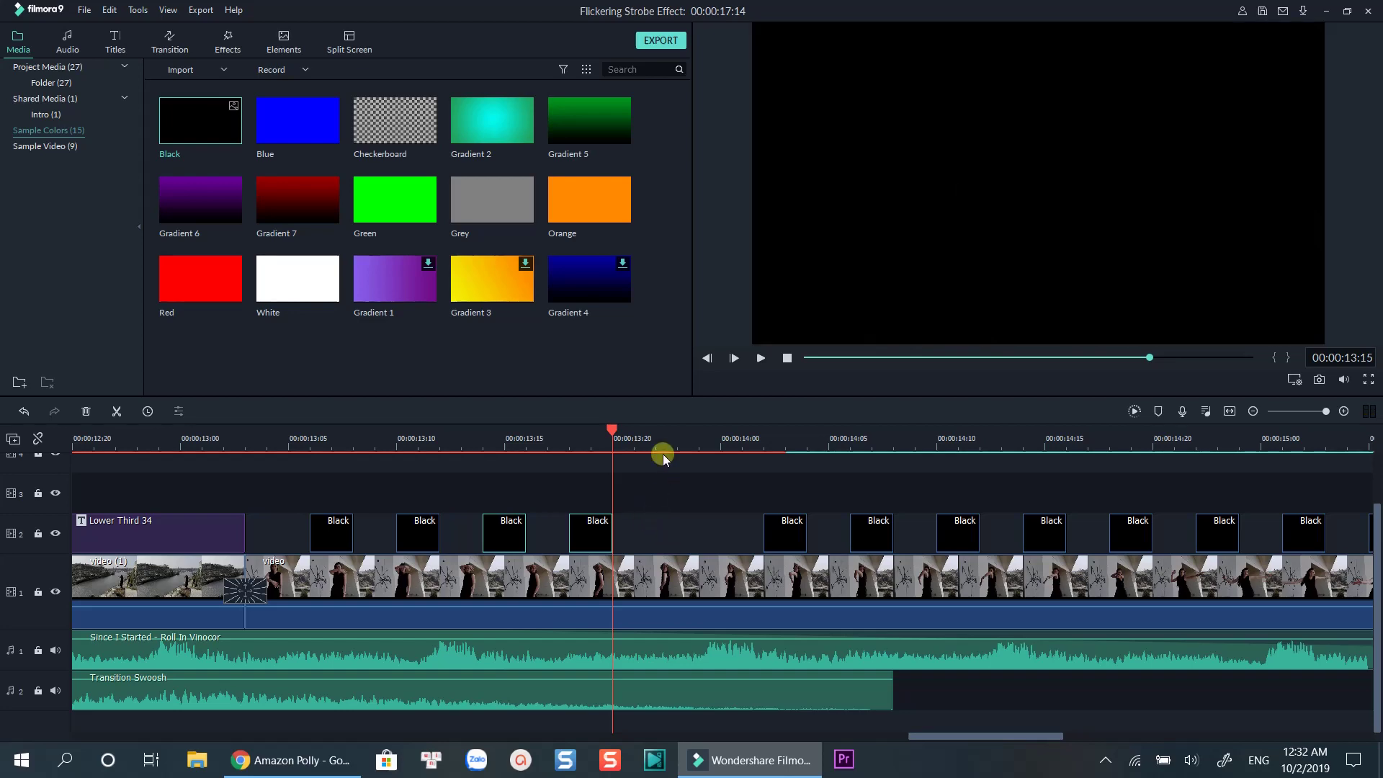
pyautogui.press('Right')
pyautogui.press('Right')
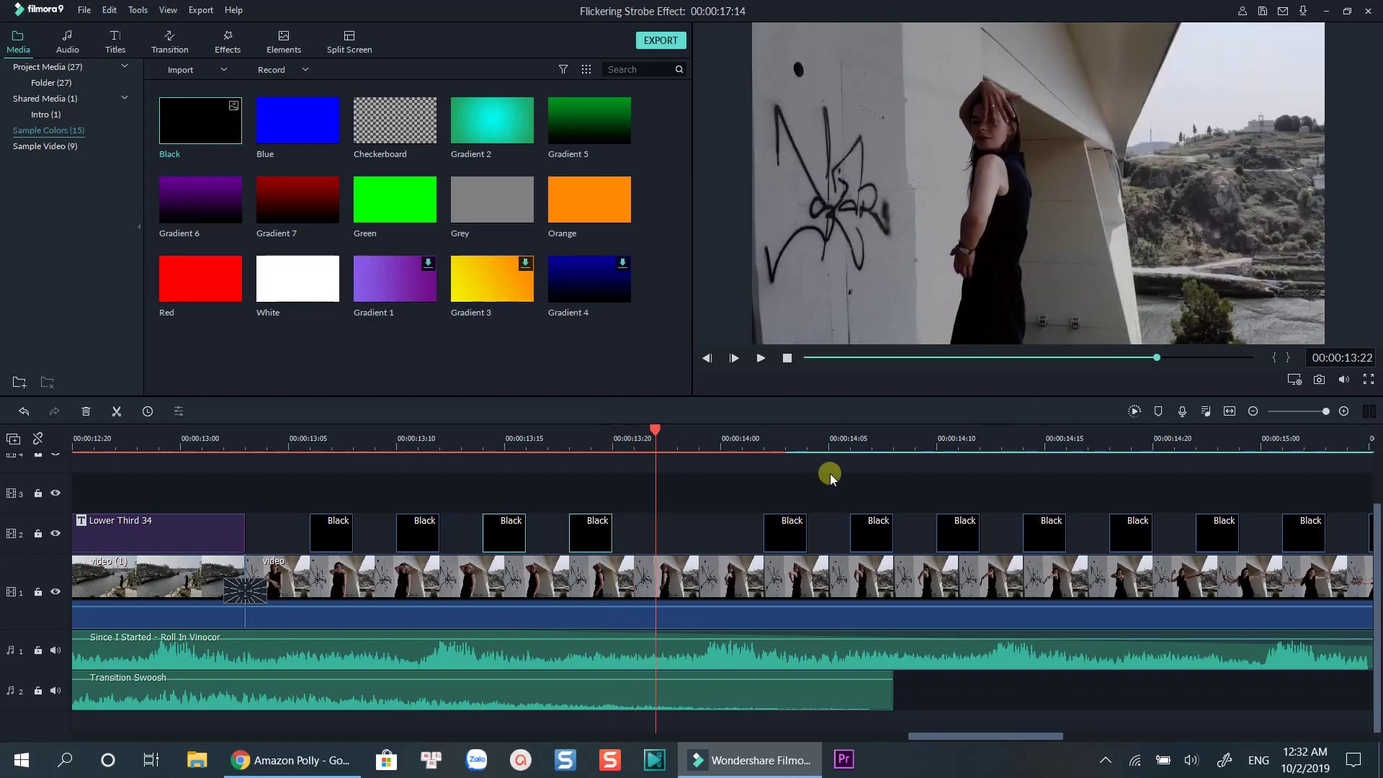
pyautogui.click(1135, 411)
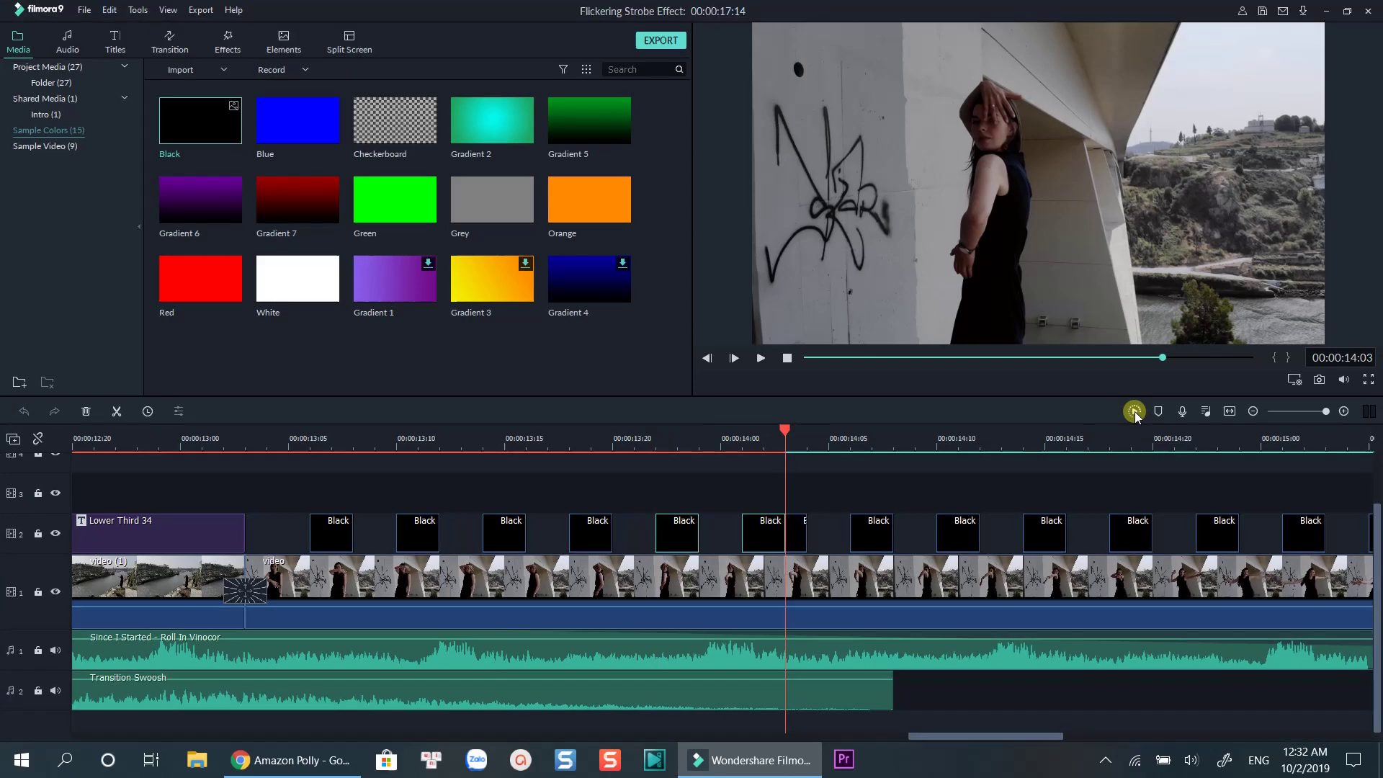
pyautogui.moveTo(787, 518); pyautogui.dragTo(887, 537)
# Render the timeline preview and play the strobe video with both flickering Black-clip sections from the start
pyautogui.click(1136, 413)
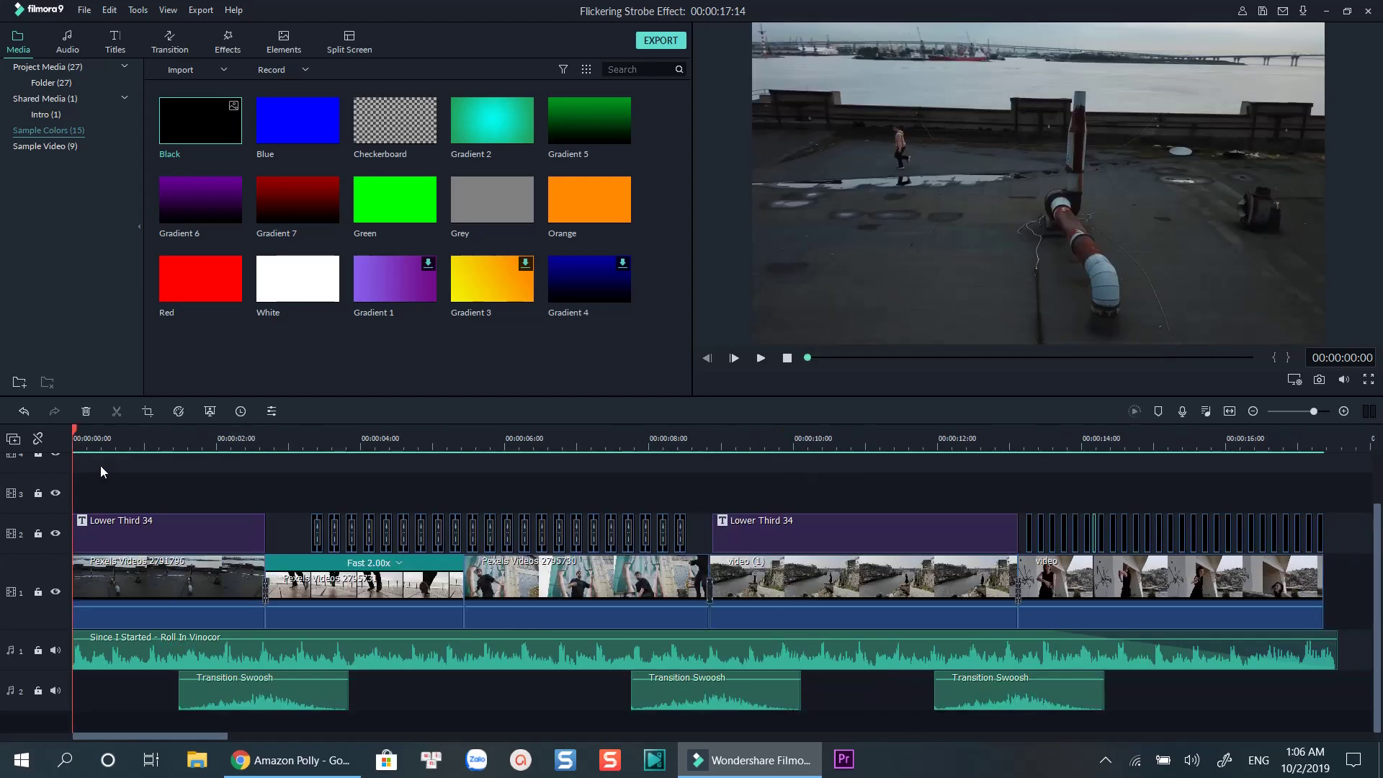
pyautogui.press('space')
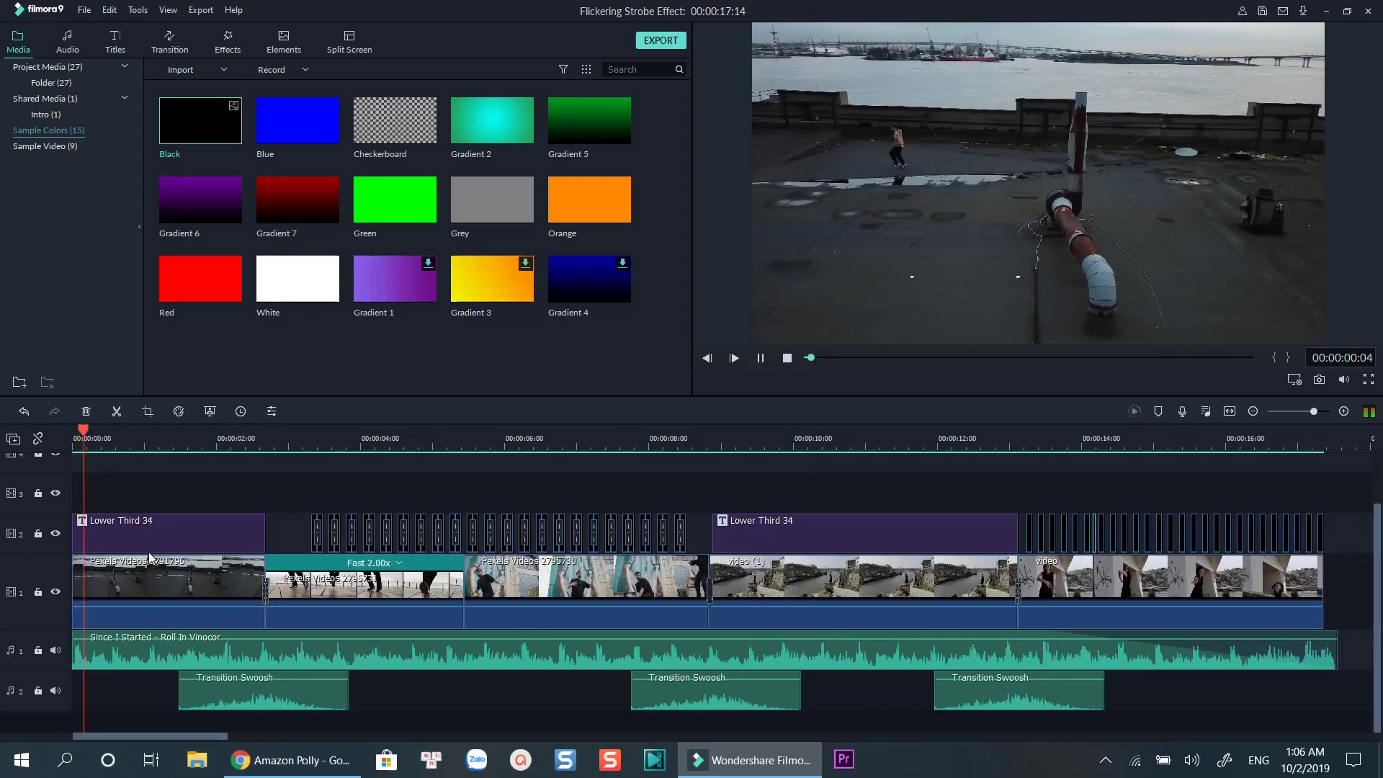